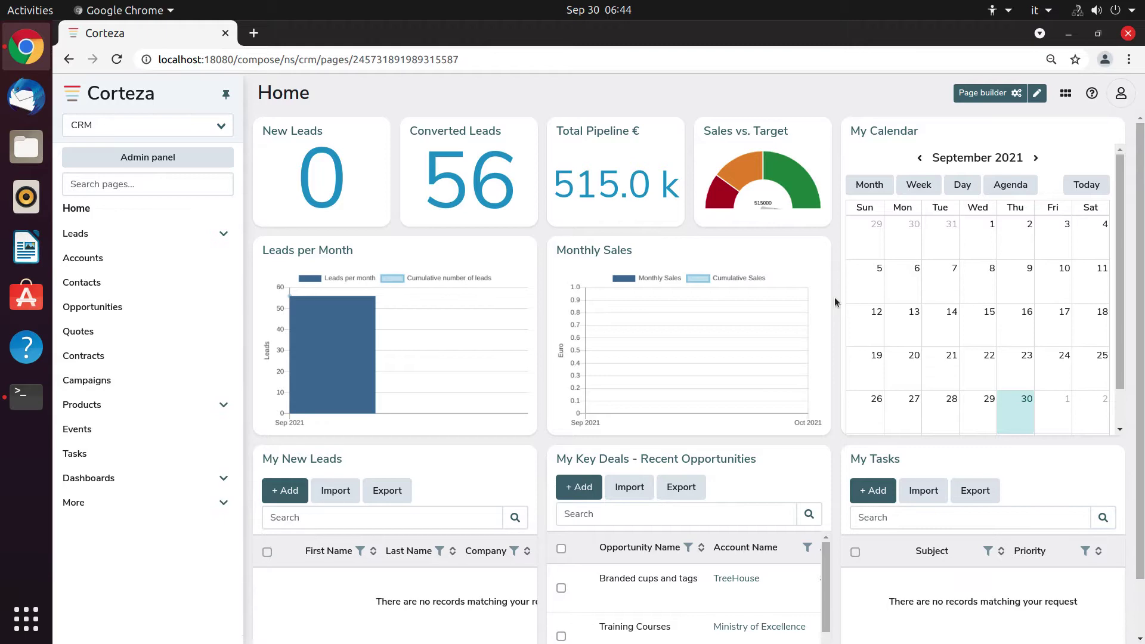
Step: Open the Service Solution namespace from the Low Code tile in the app launcher
left_click(1065, 94)
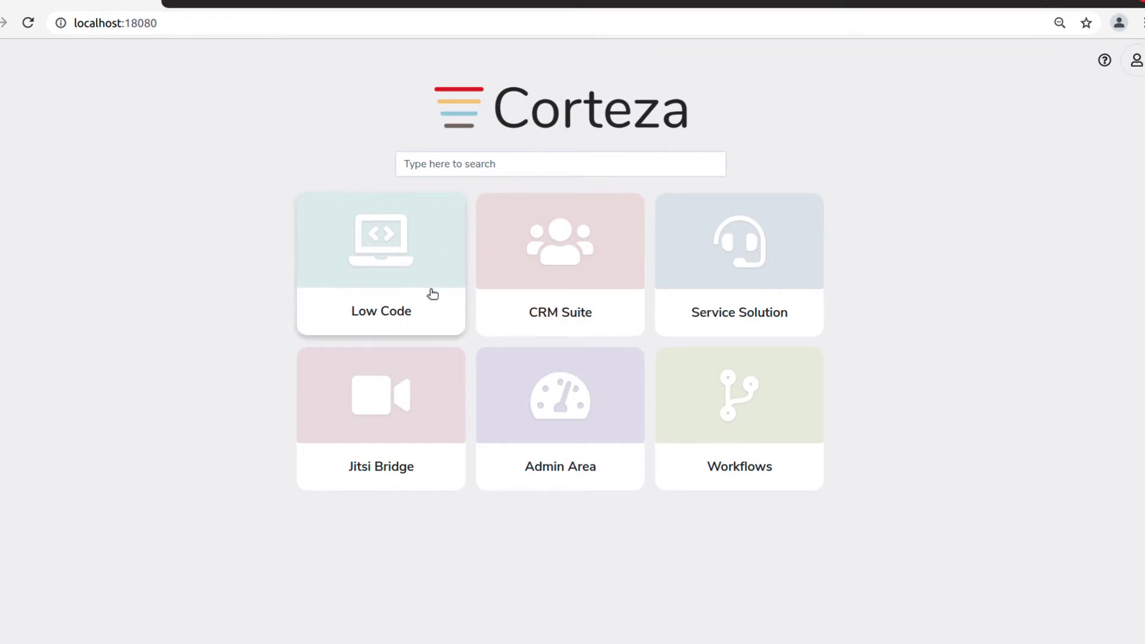
left_click(431, 316)
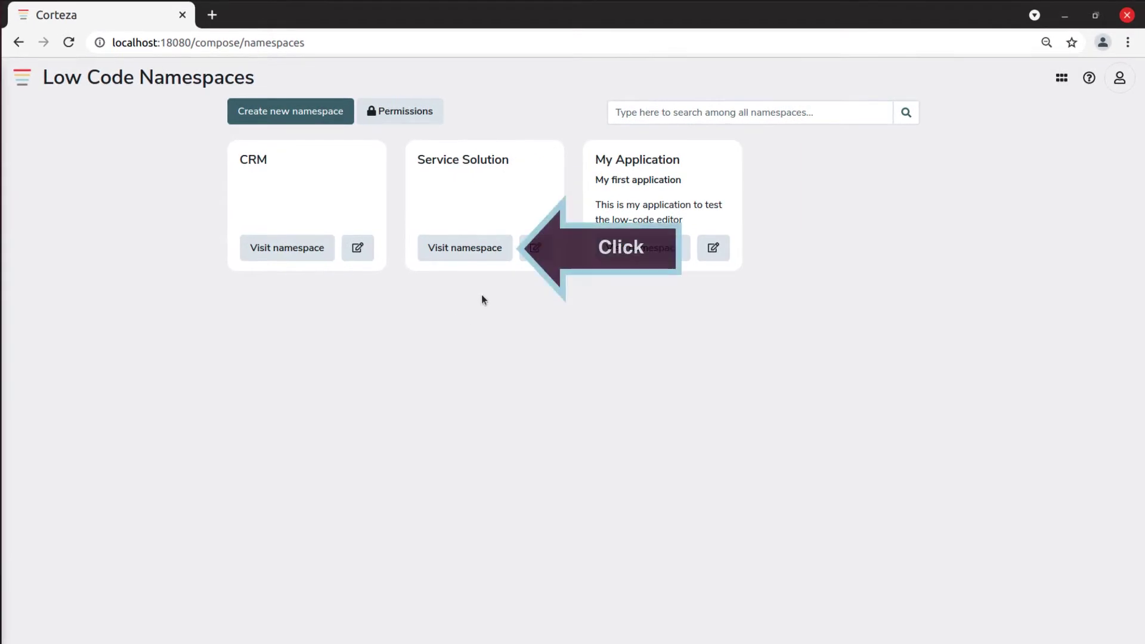
left_click(503, 252)
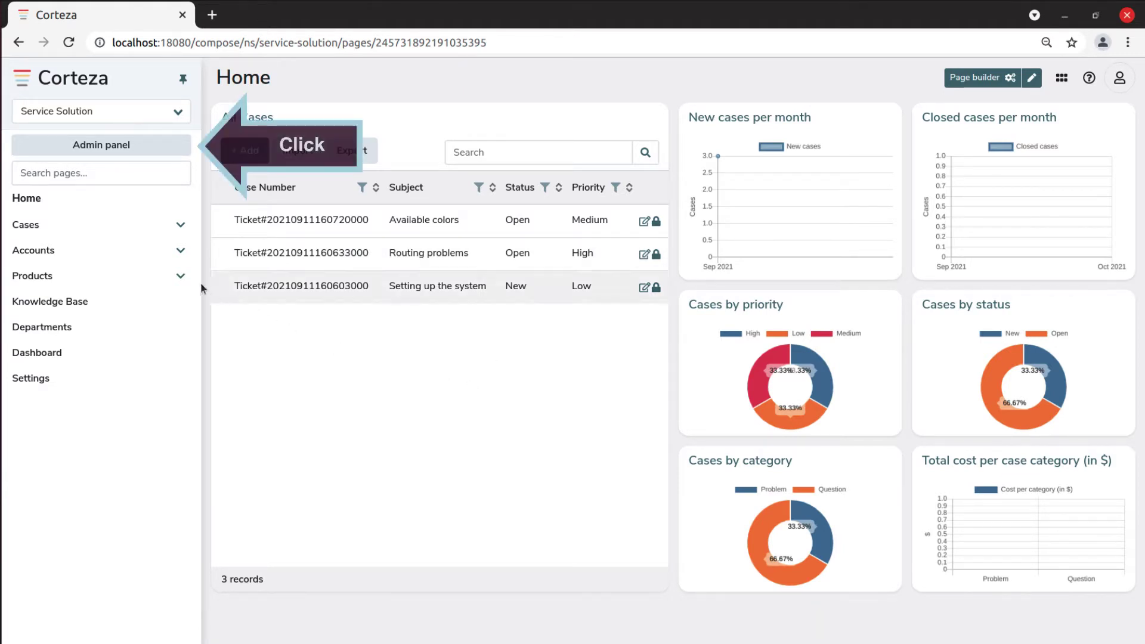
Step: Enter the Service Solution admin panel, browse Pages and Charts, and end on Modules
left_click(101, 148)
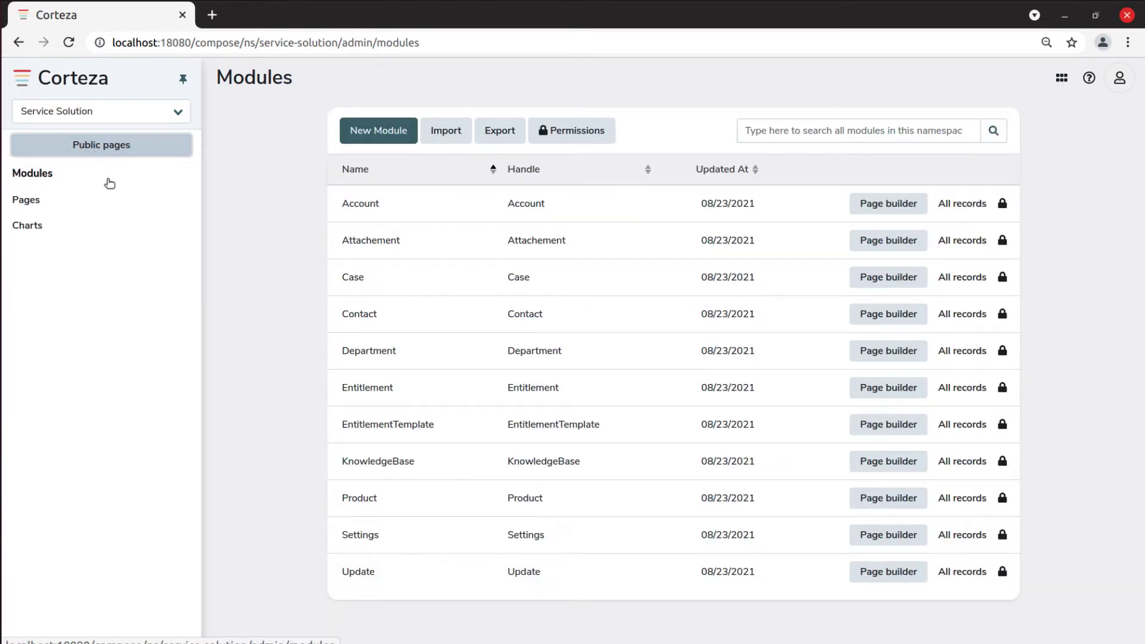
left_click(95, 146)
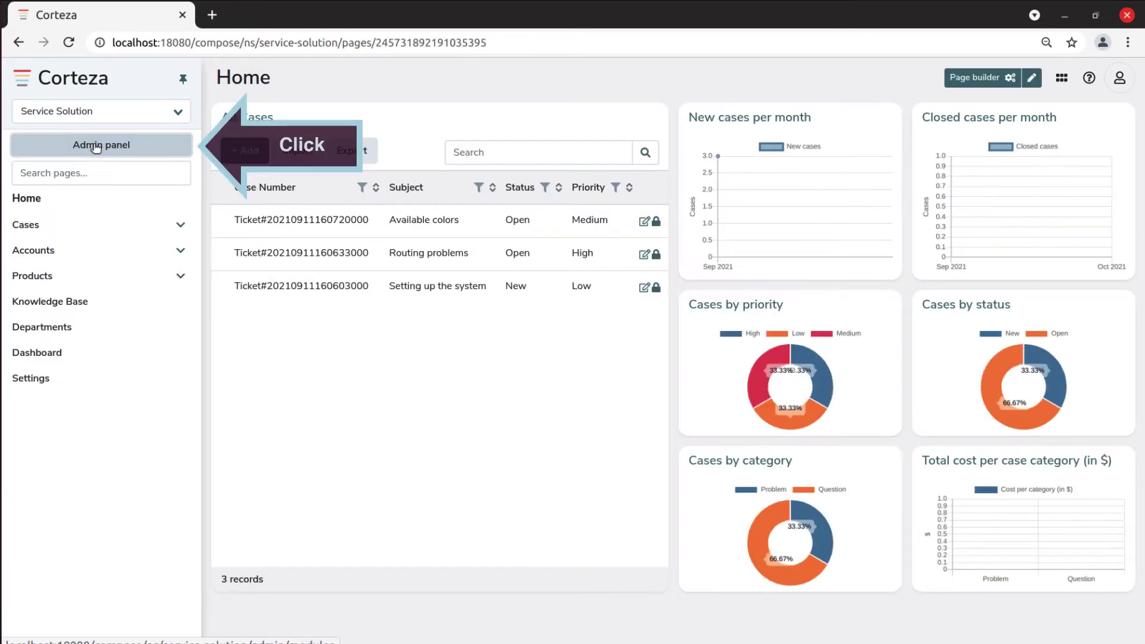
left_click(96, 146)
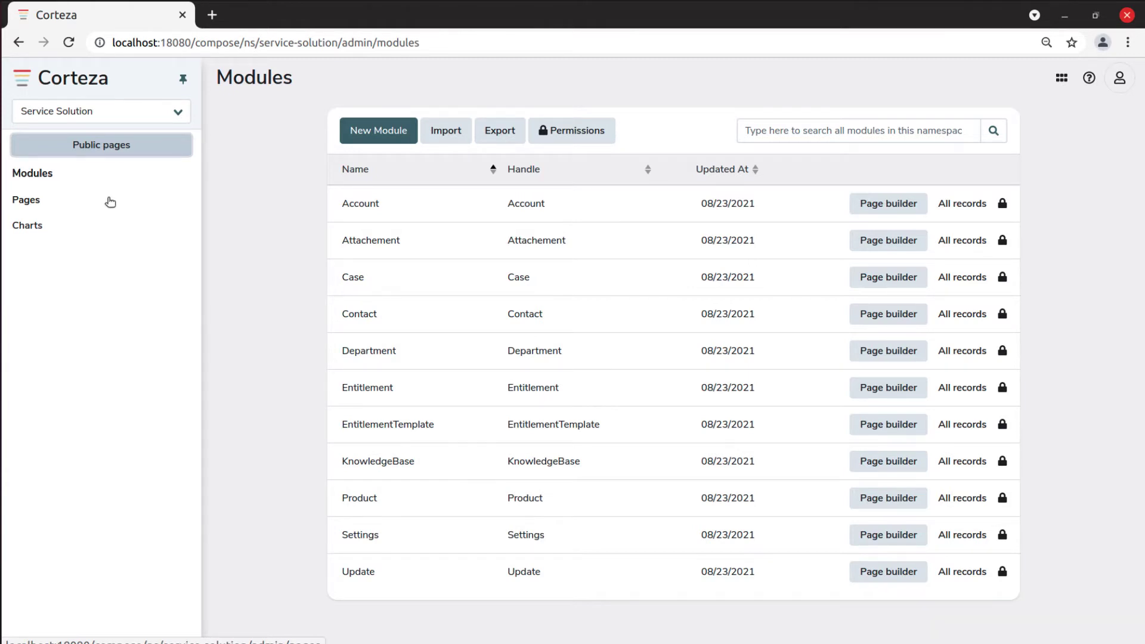
left_click(34, 201)
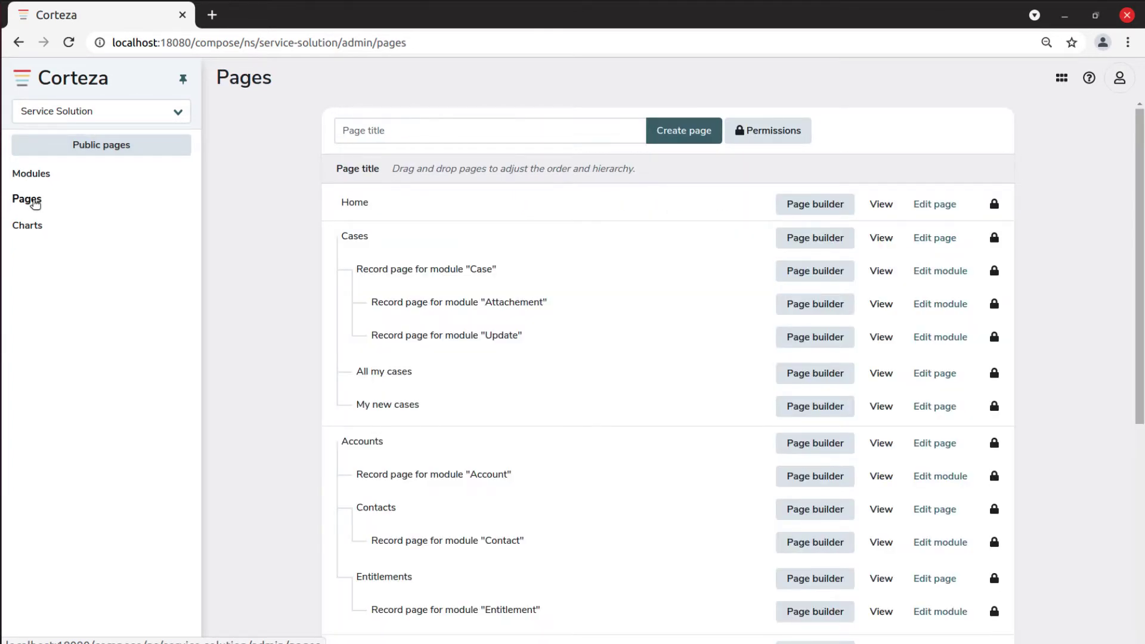
left_click(38, 230)
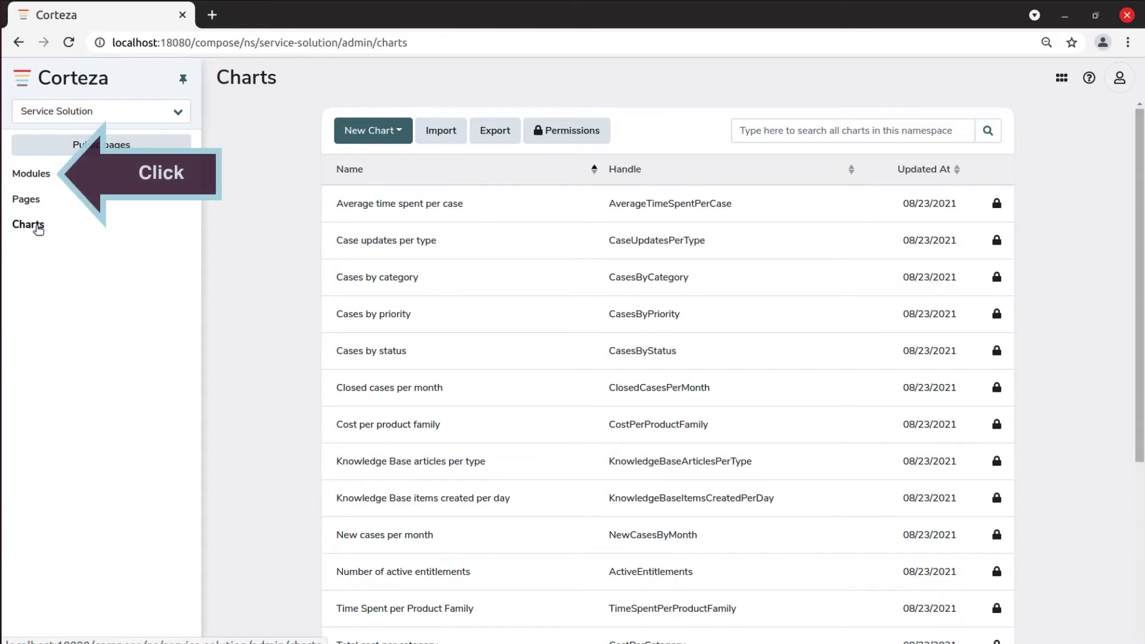
left_click(44, 177)
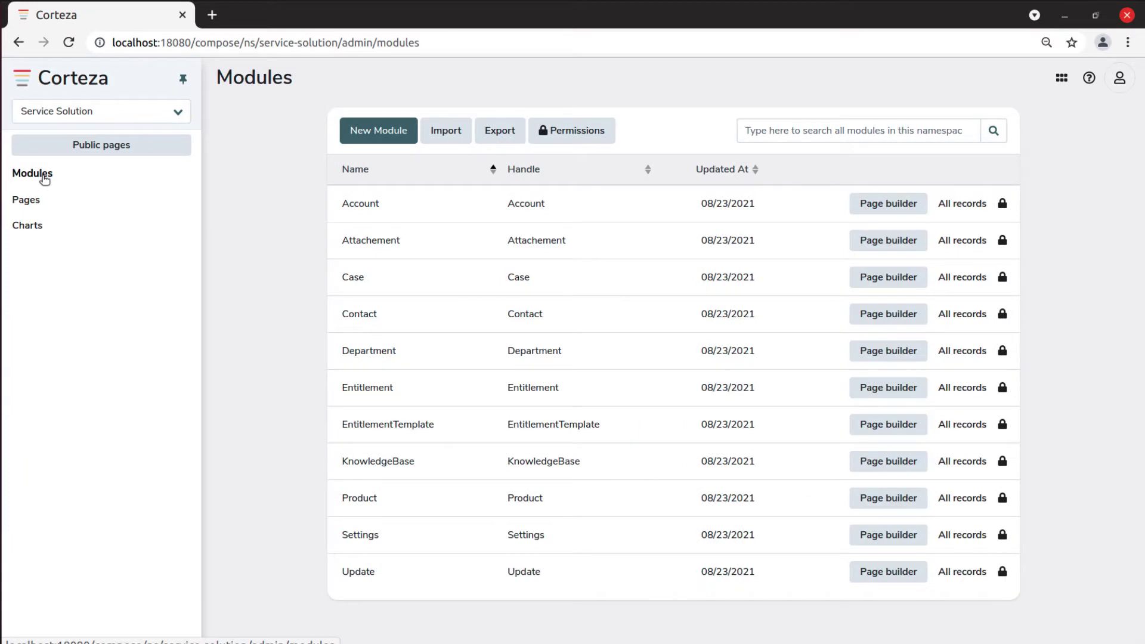
Step: Create a new module named 'My Item' with the handle 'MyItem'
left_click(376, 136)
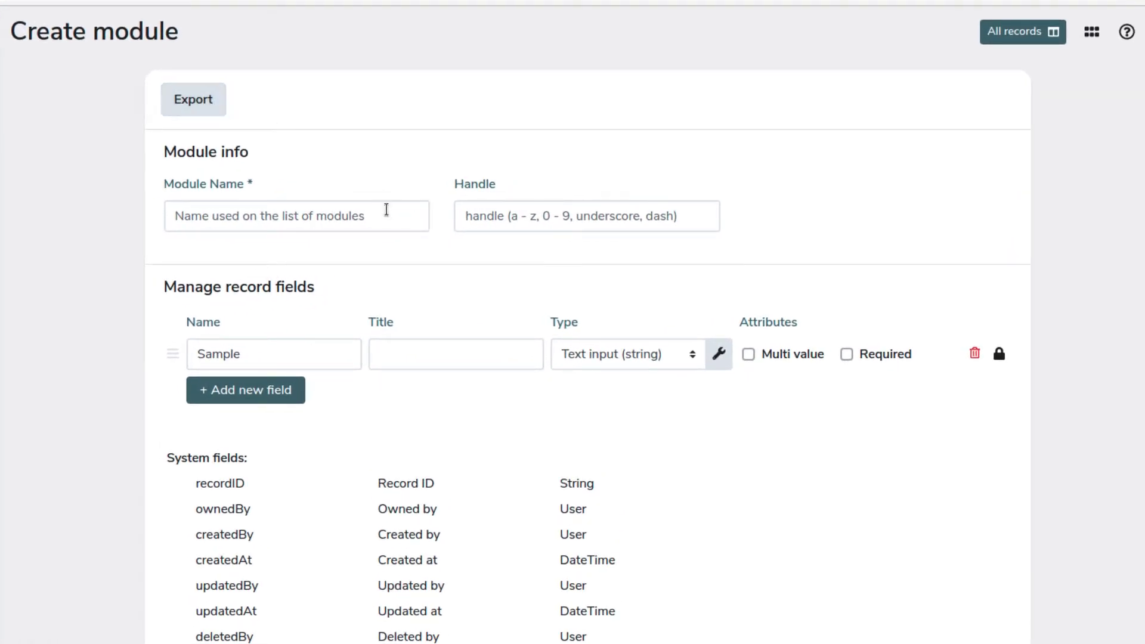
left_click(391, 216)
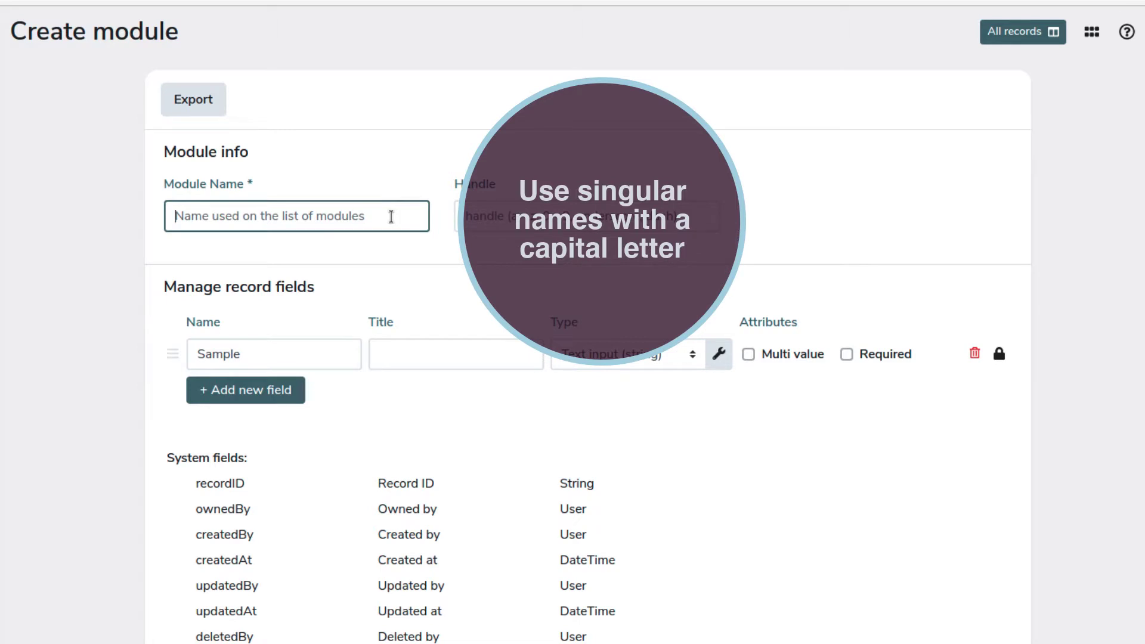
type("My Item")
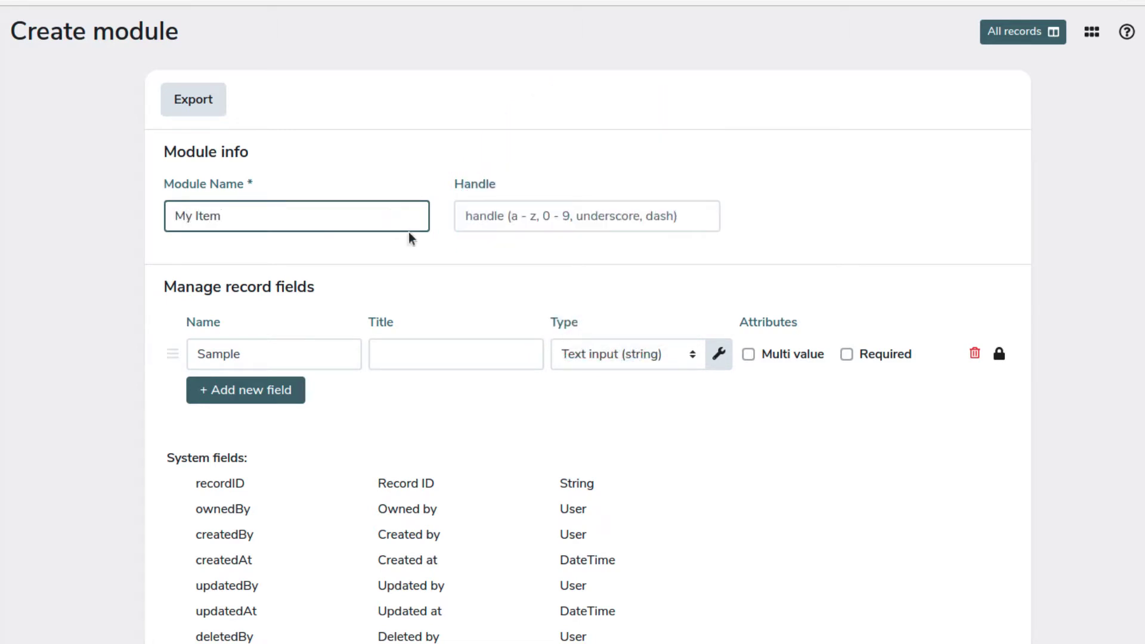
left_click(615, 223)
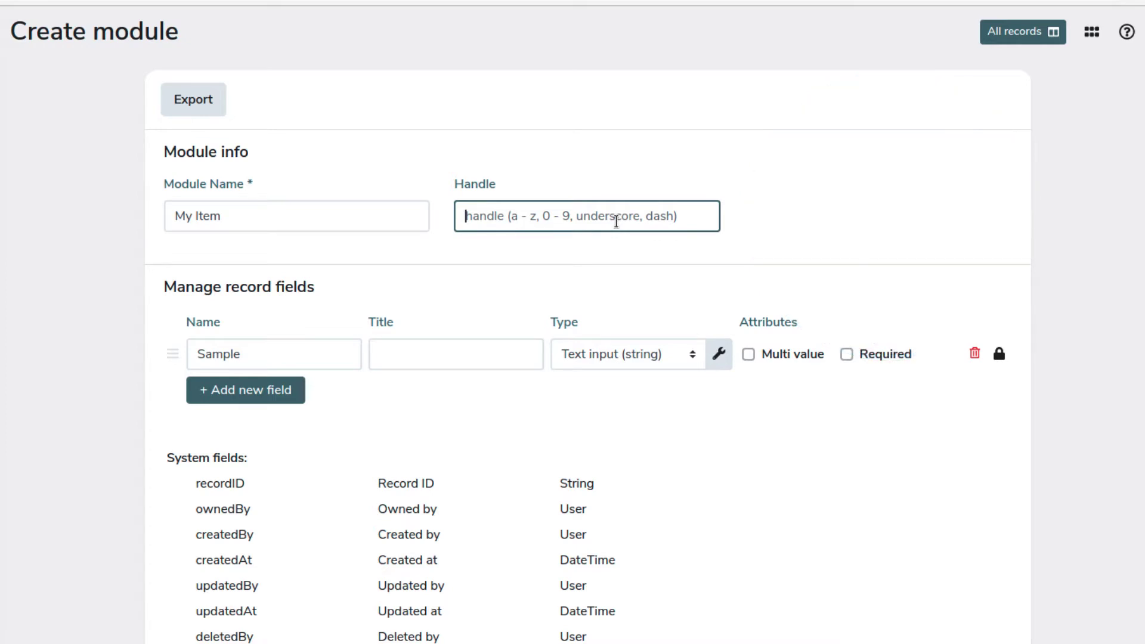
type("MyIte")
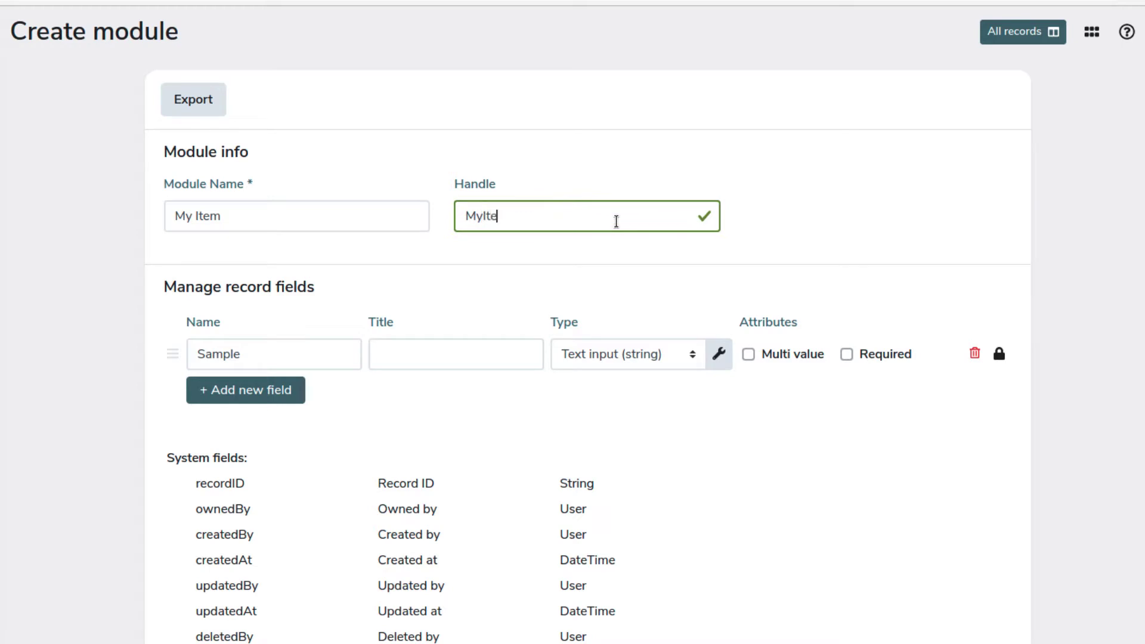
type("m")
Step: Rename the Sample field to ItemName, title it 'Item Name', and keep it Text input (string)
left_click(311, 354)
key("BackSpace")
key("BackSpace")
key("BackSpace")
key("BackSpace")
key("BackSpace")
key("BackSpace")
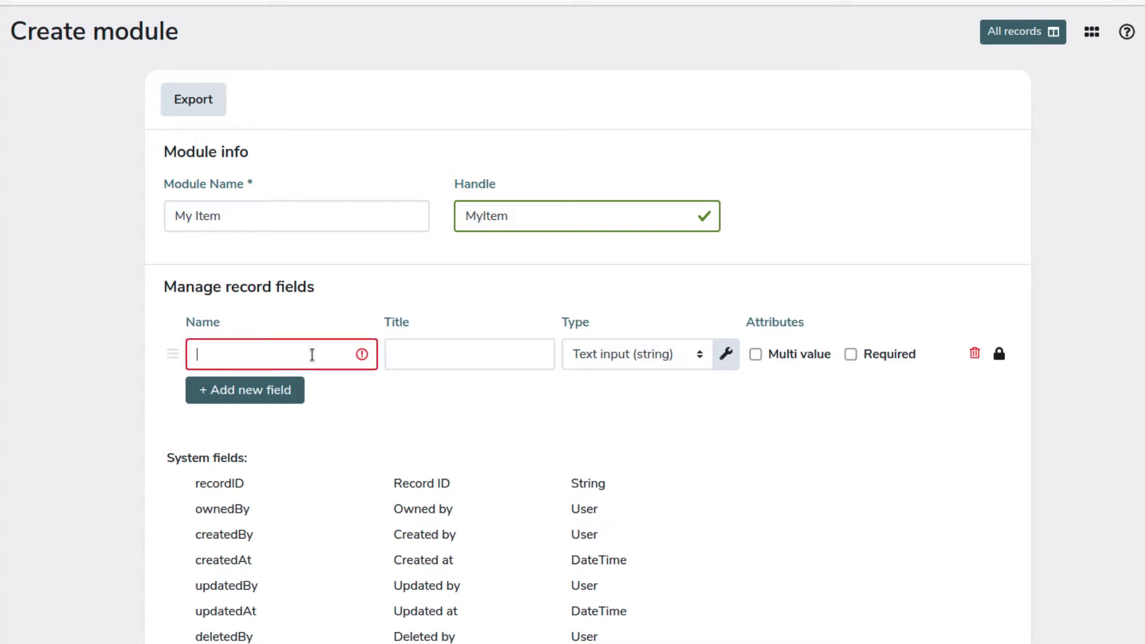
type("ItemName")
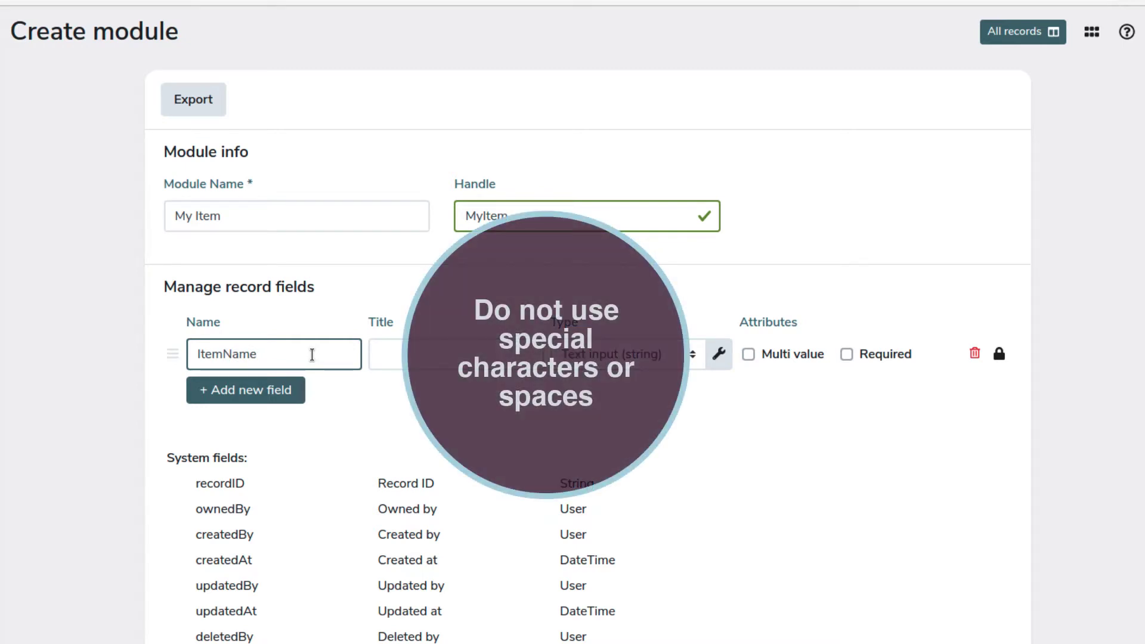
left_click(503, 363)
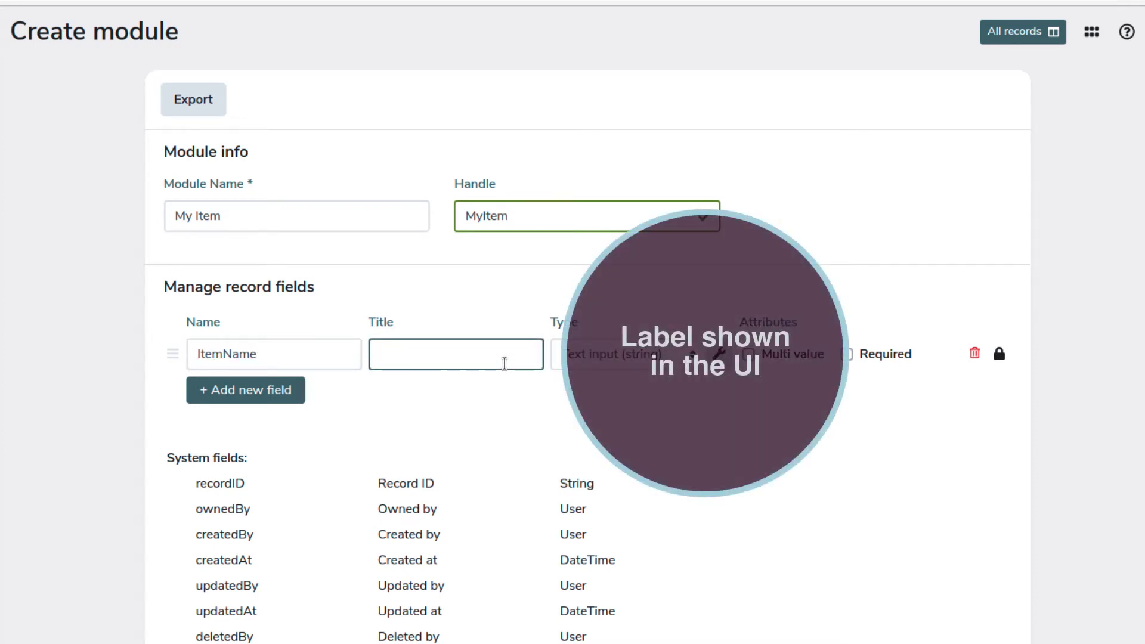
type("Item Name")
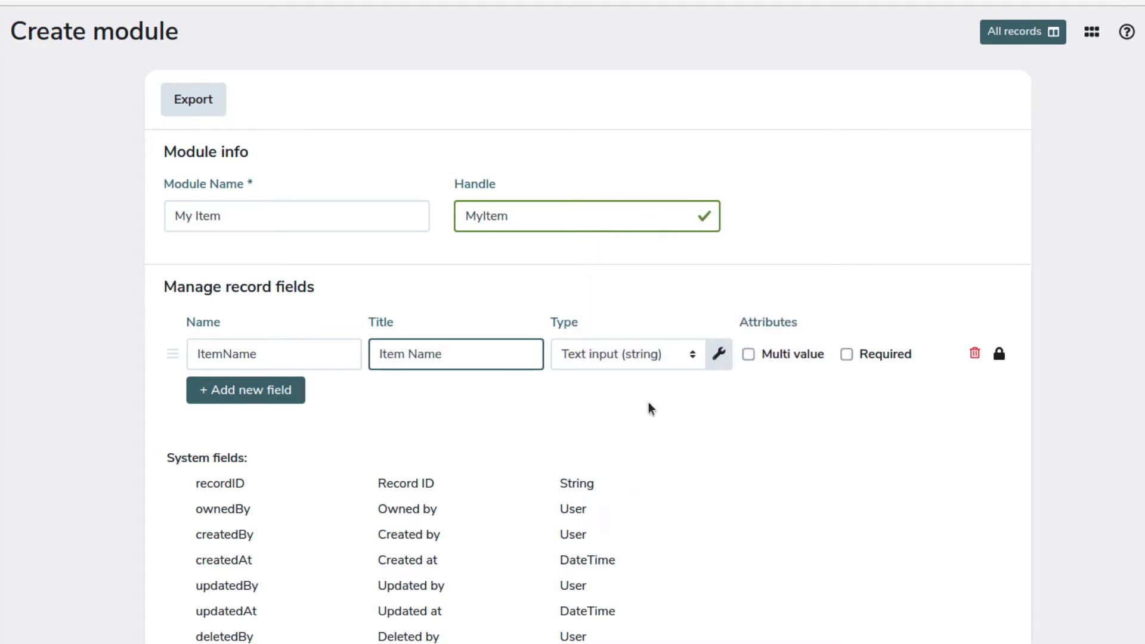
left_click(694, 358)
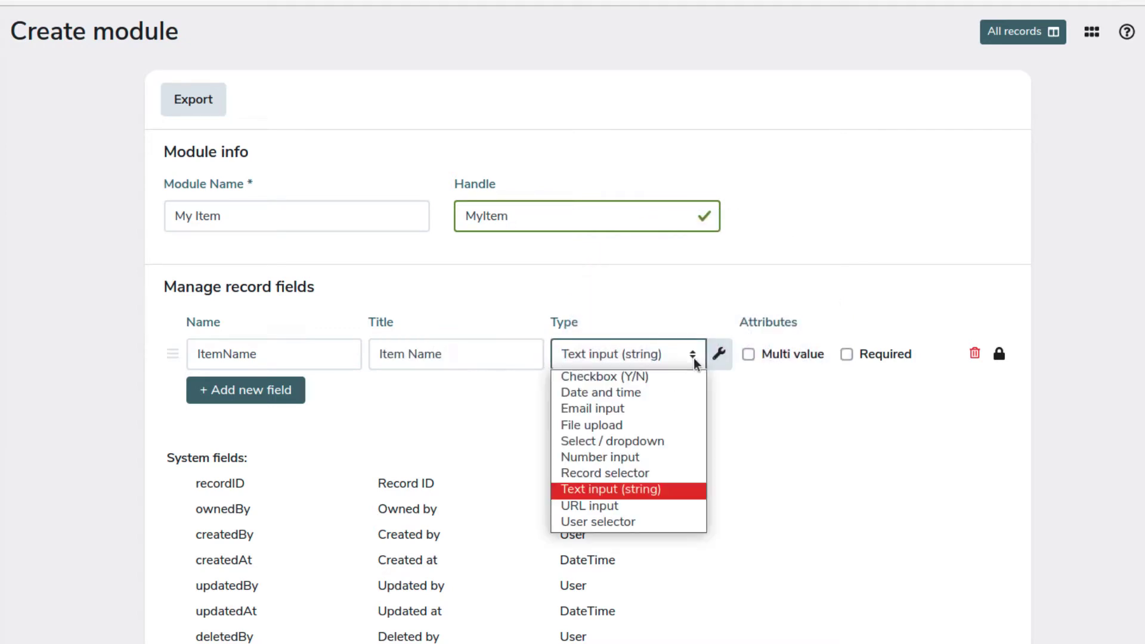
left_click(687, 485)
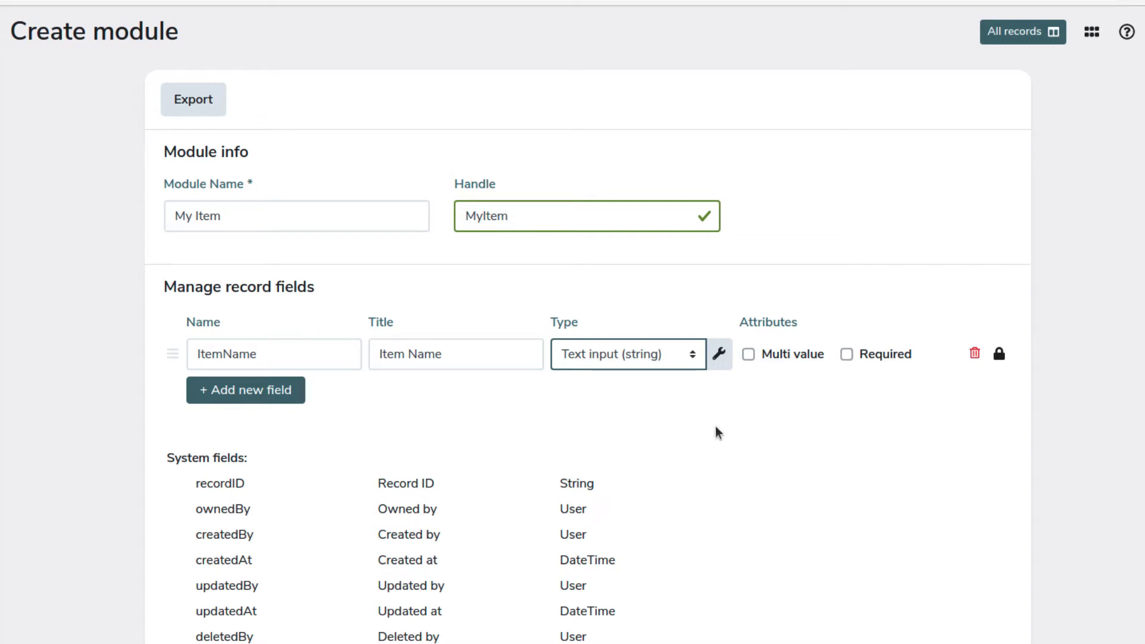
Step: Make ItemName required with default value 'Default value' and view its String options
left_click(720, 356)
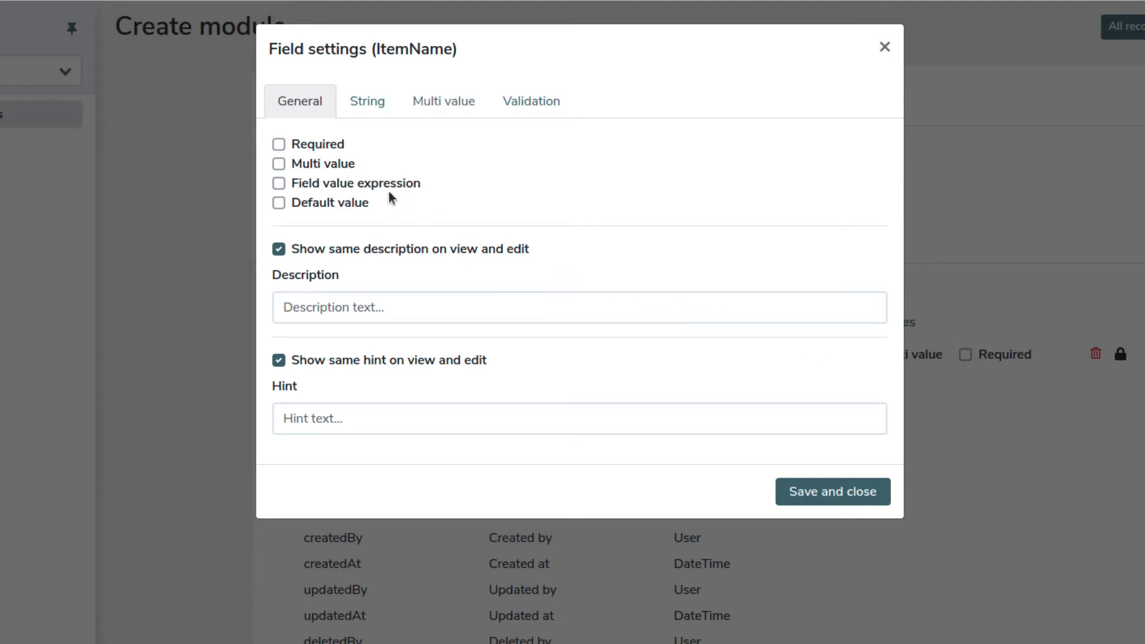
left_click(280, 145)
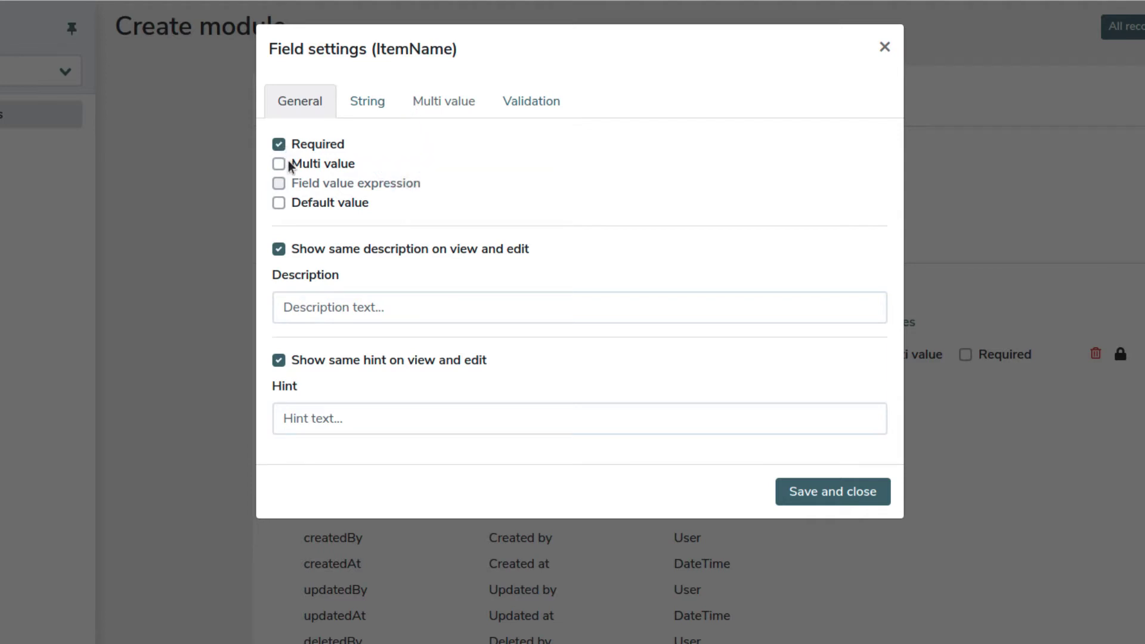
left_click(279, 203)
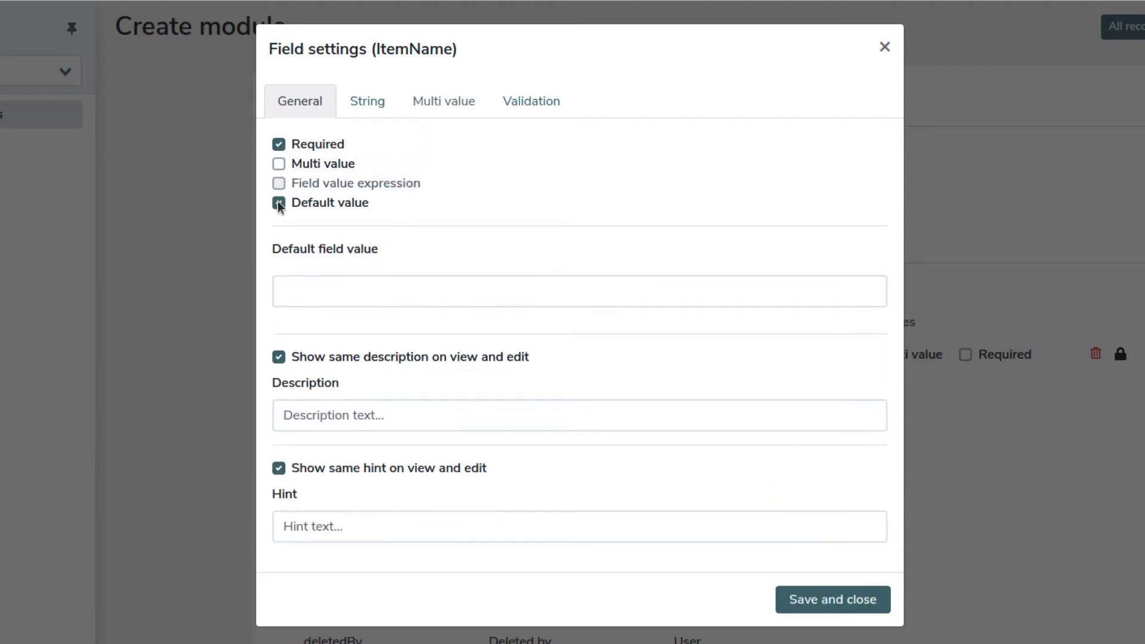
left_click(452, 290)
type("Default value")
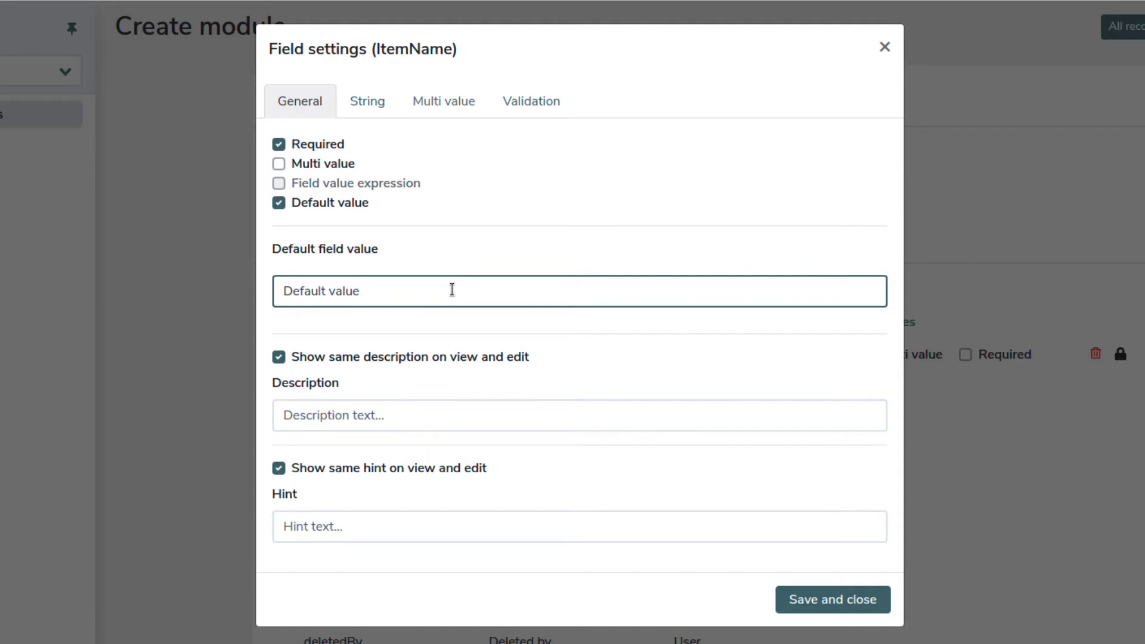
left_click(377, 106)
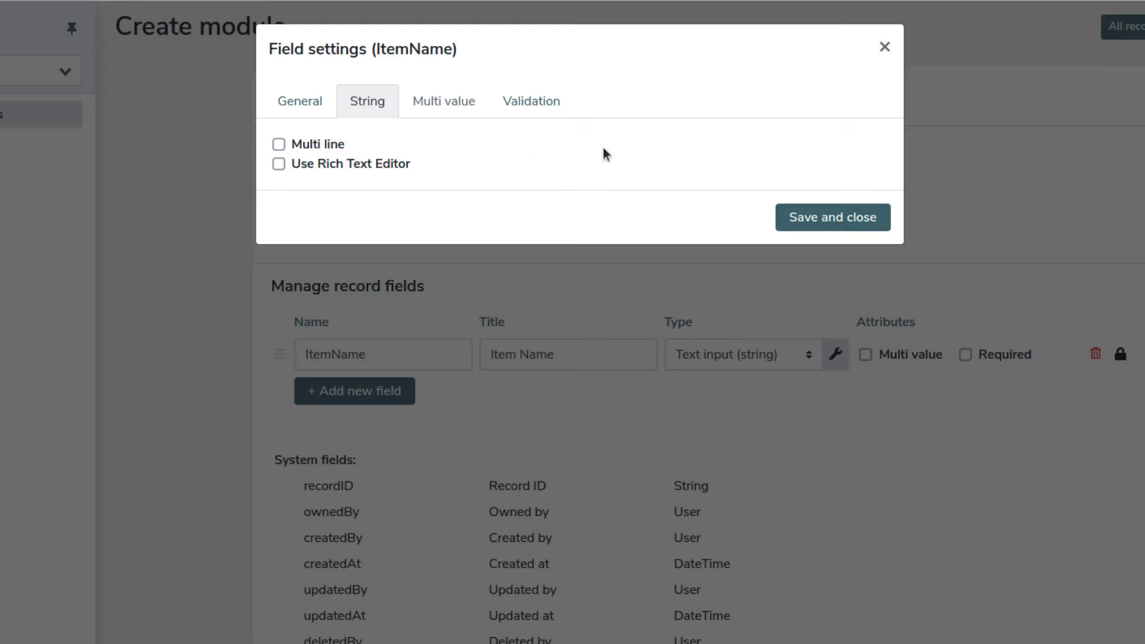
Step: Save ItemName's settings and add a Description text field titled 'Description'
left_click(850, 218)
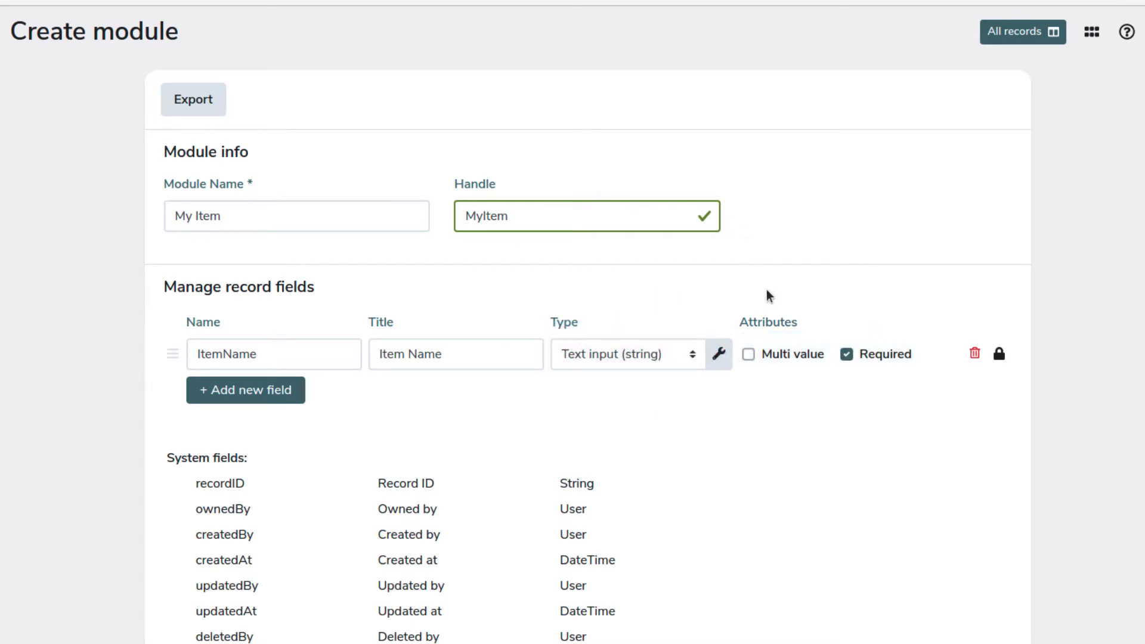
left_click(293, 390)
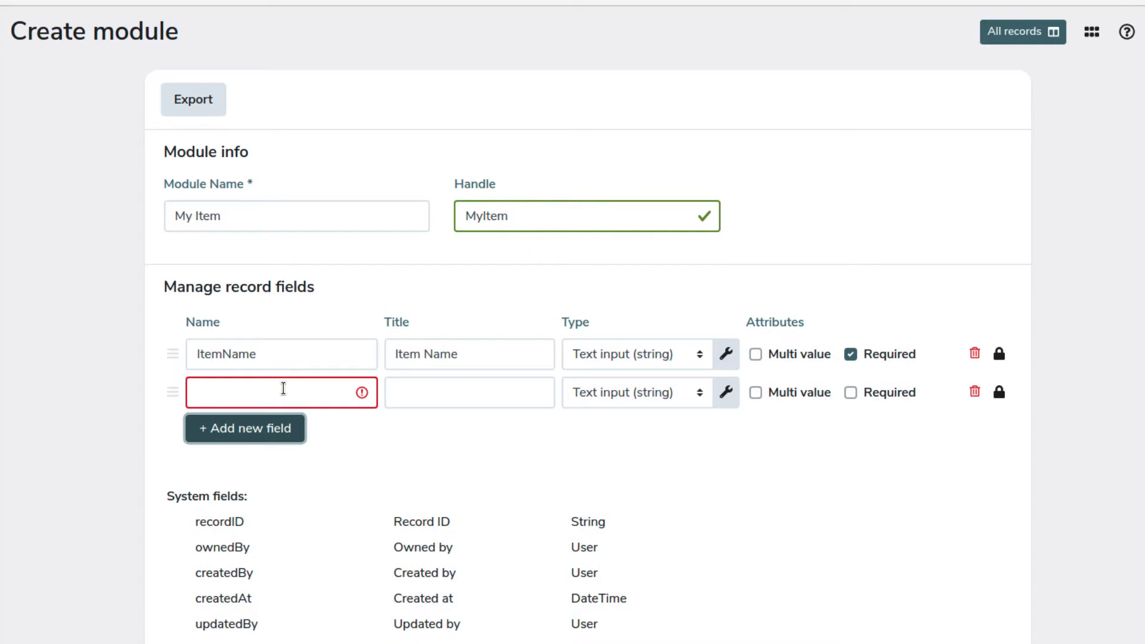
left_click(328, 392)
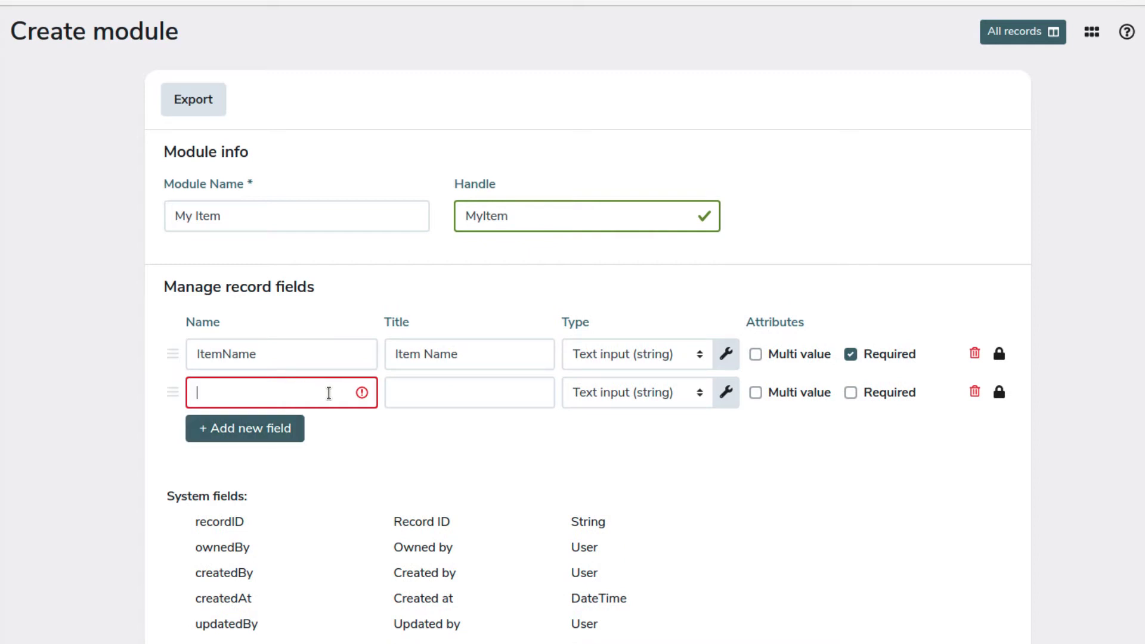
type("Description")
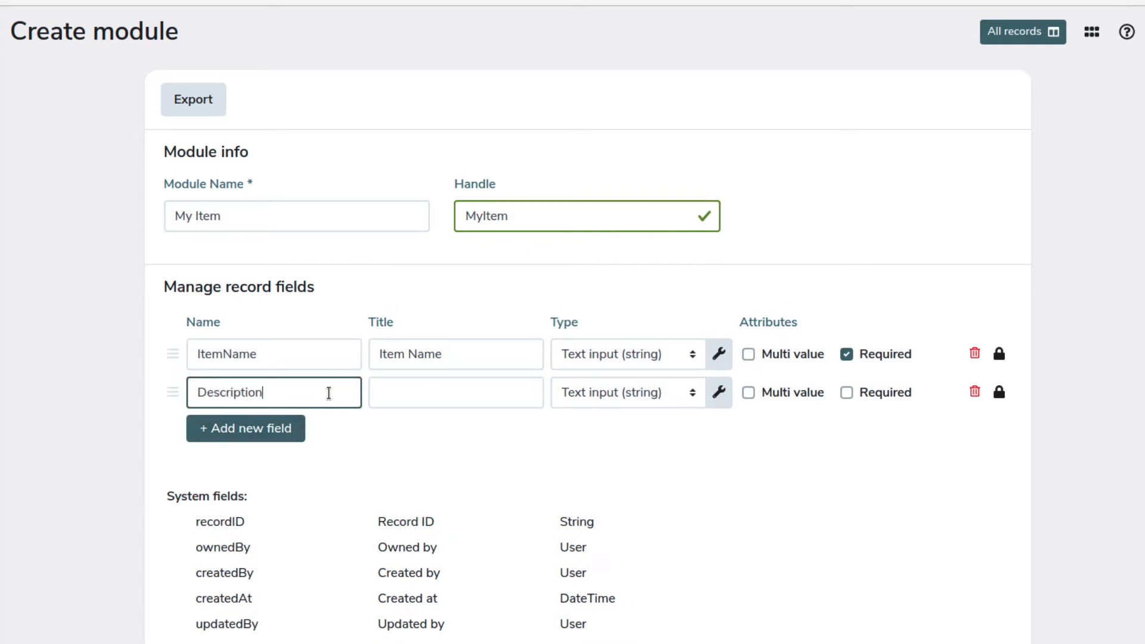
left_click(487, 396)
type("Description")
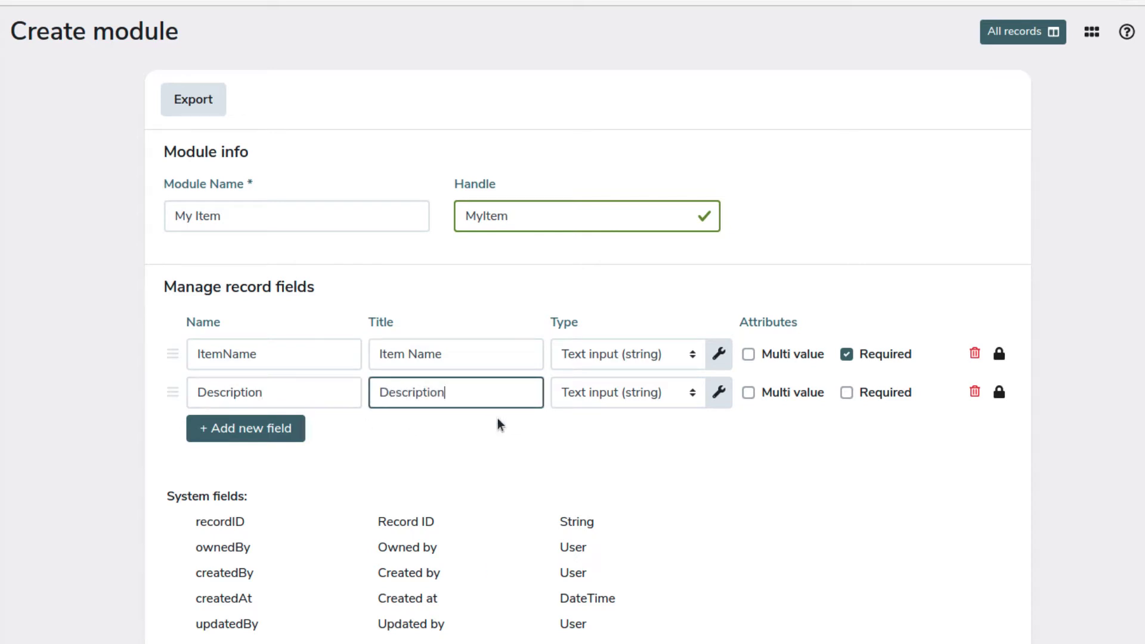
left_click(697, 397)
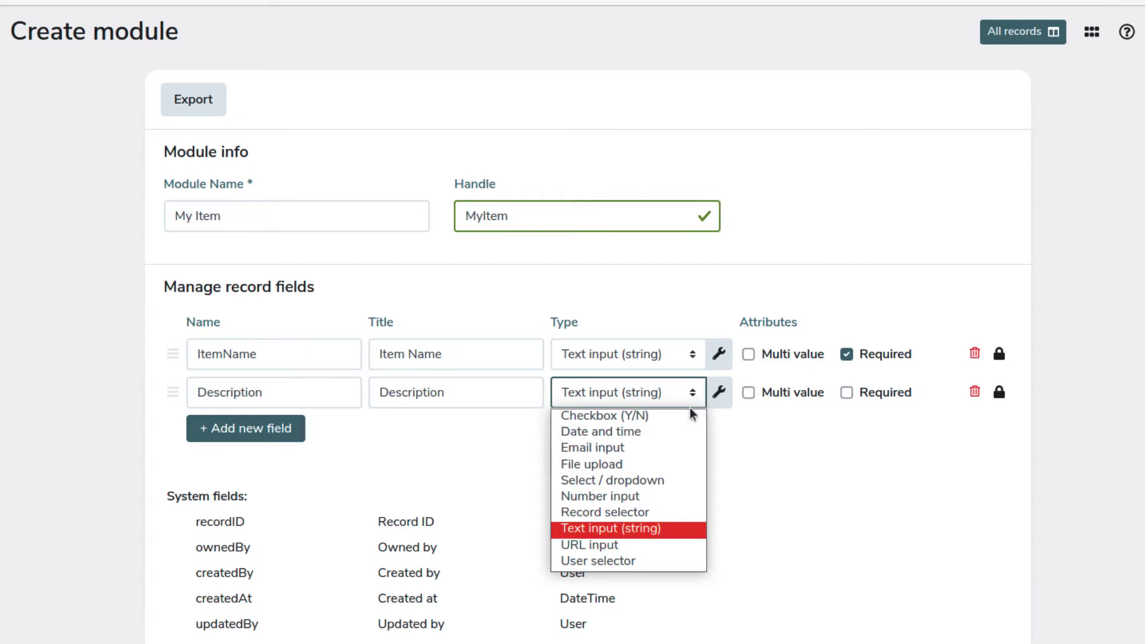
left_click(679, 530)
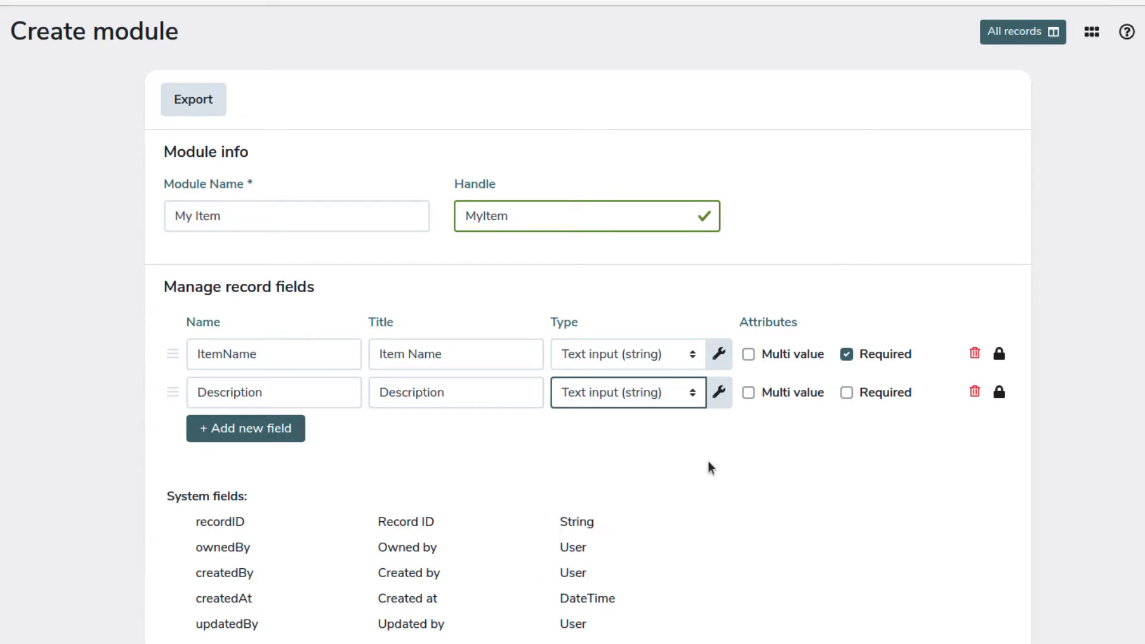
Step: Make Description multi-line with Rich Text Editor, save it, and add a third field row
left_click(717, 393)
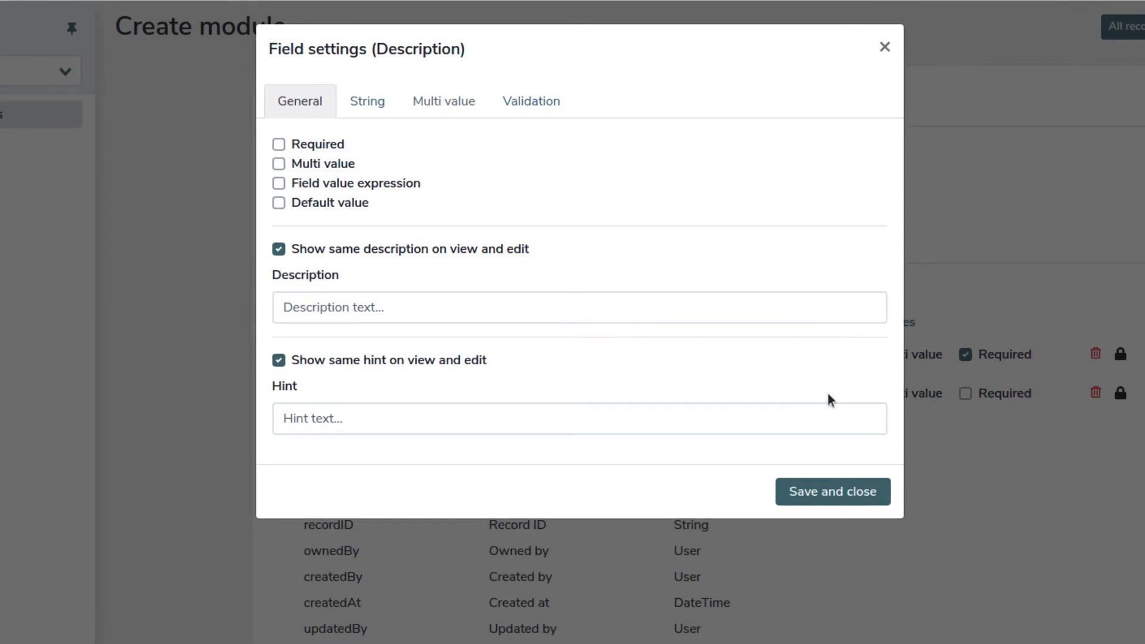
left_click(369, 102)
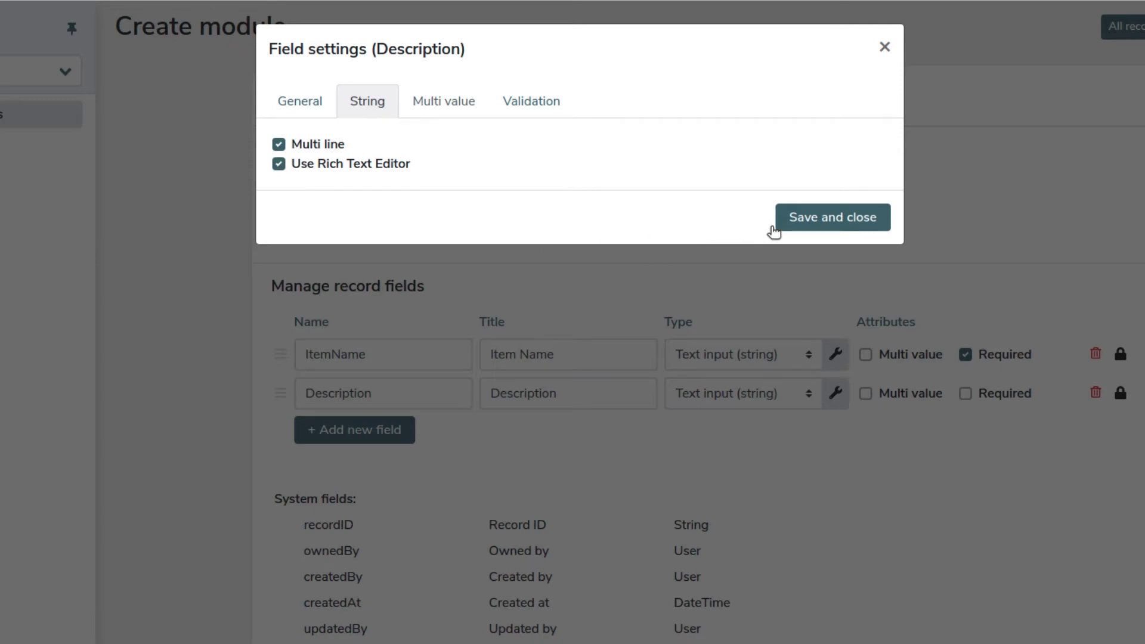
left_click(835, 219)
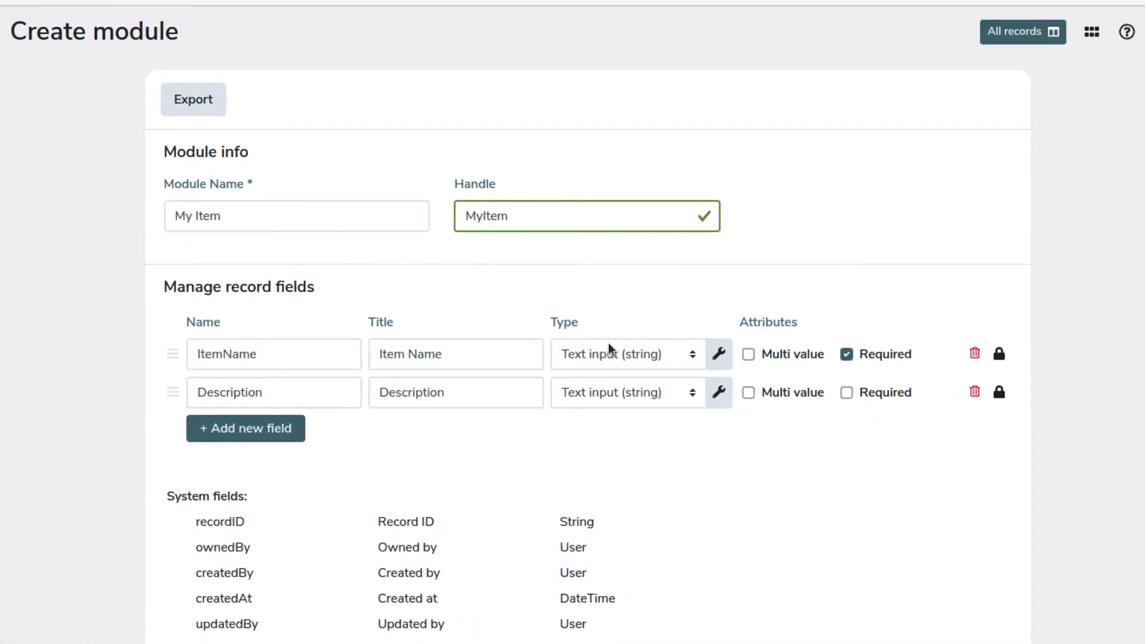
left_click(287, 435)
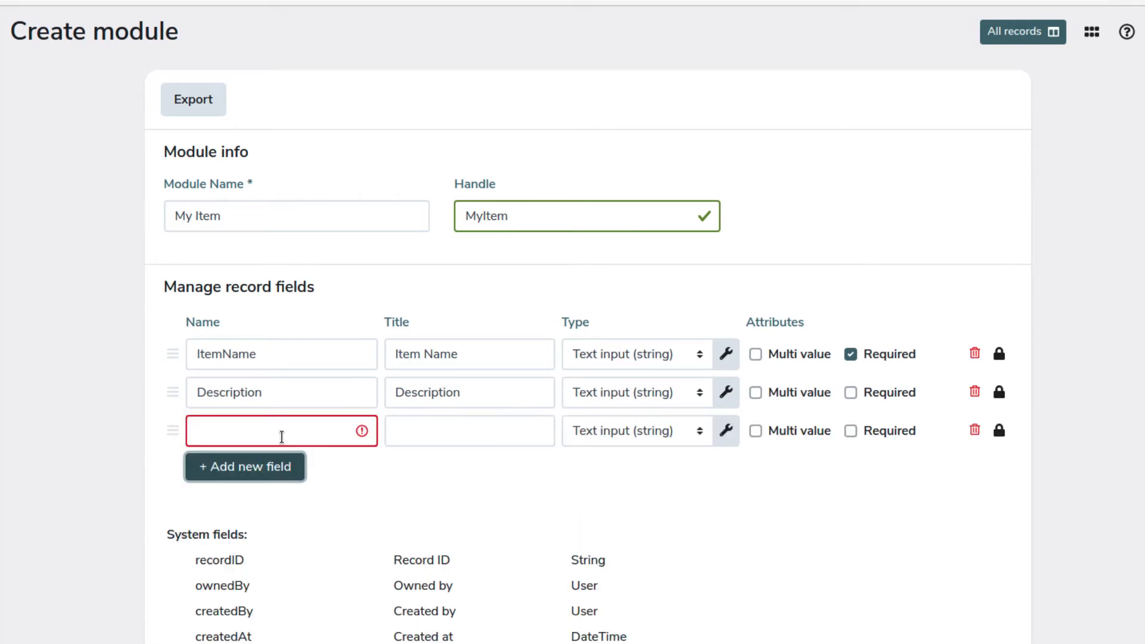
Step: Set up the third field as Price, titled 'Price', with type Number input
left_click(314, 434)
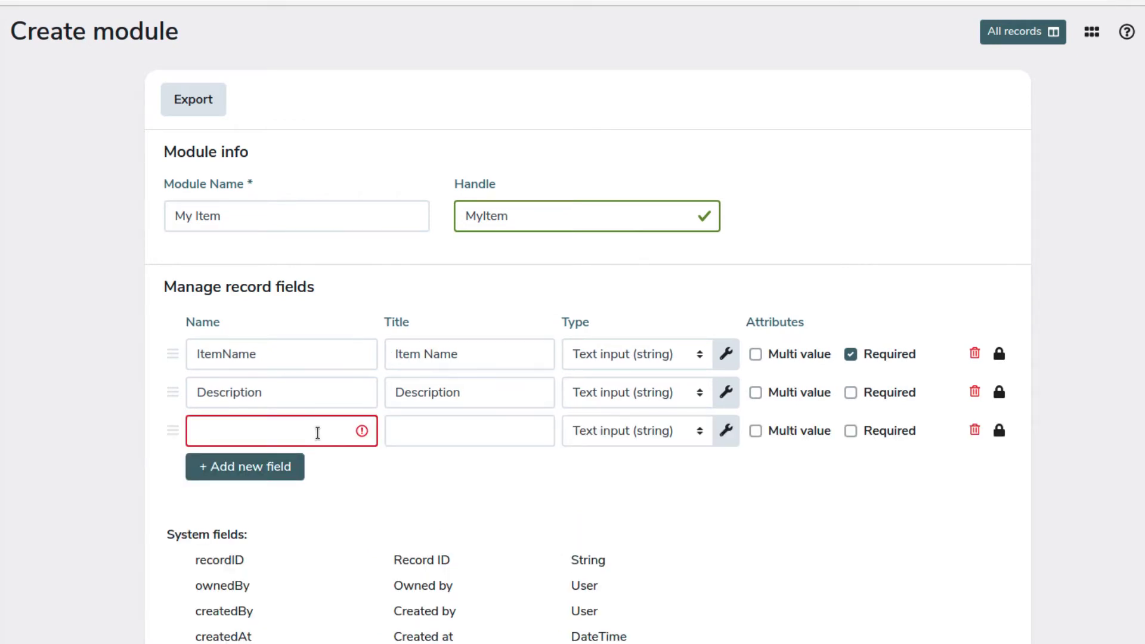
type("Price")
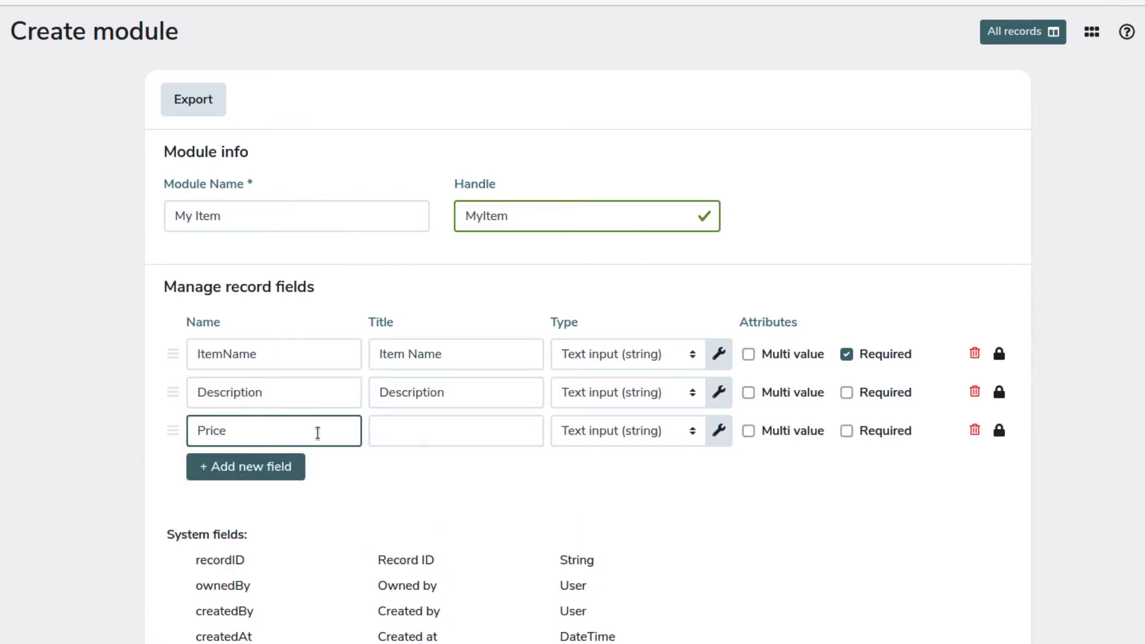
left_click(485, 431)
type("Price")
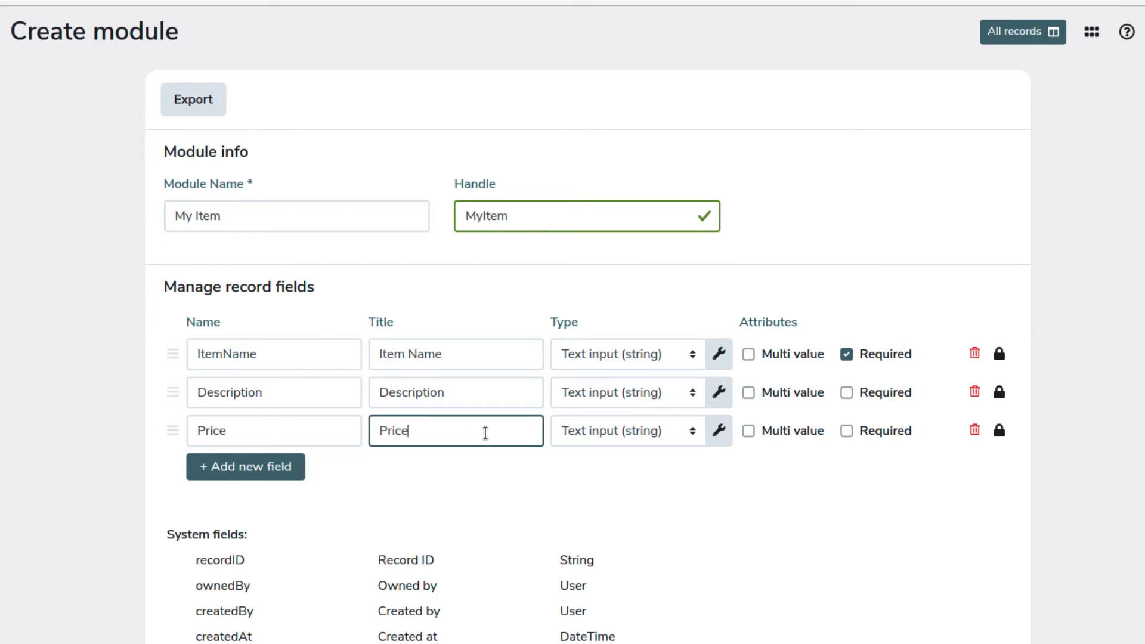
left_click(694, 435)
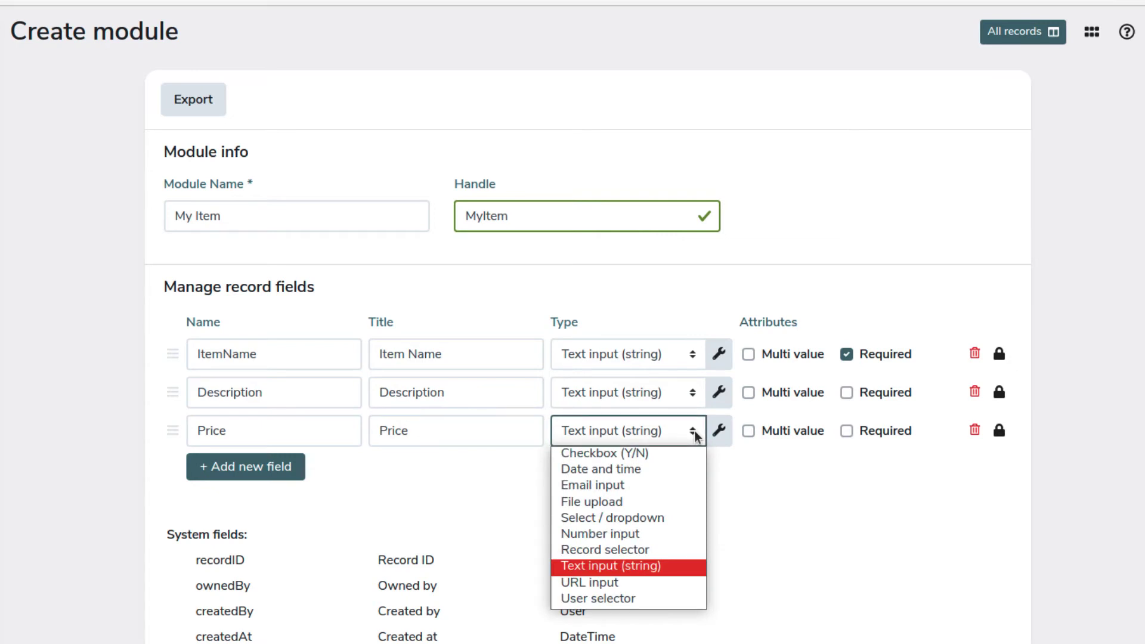
left_click(664, 535)
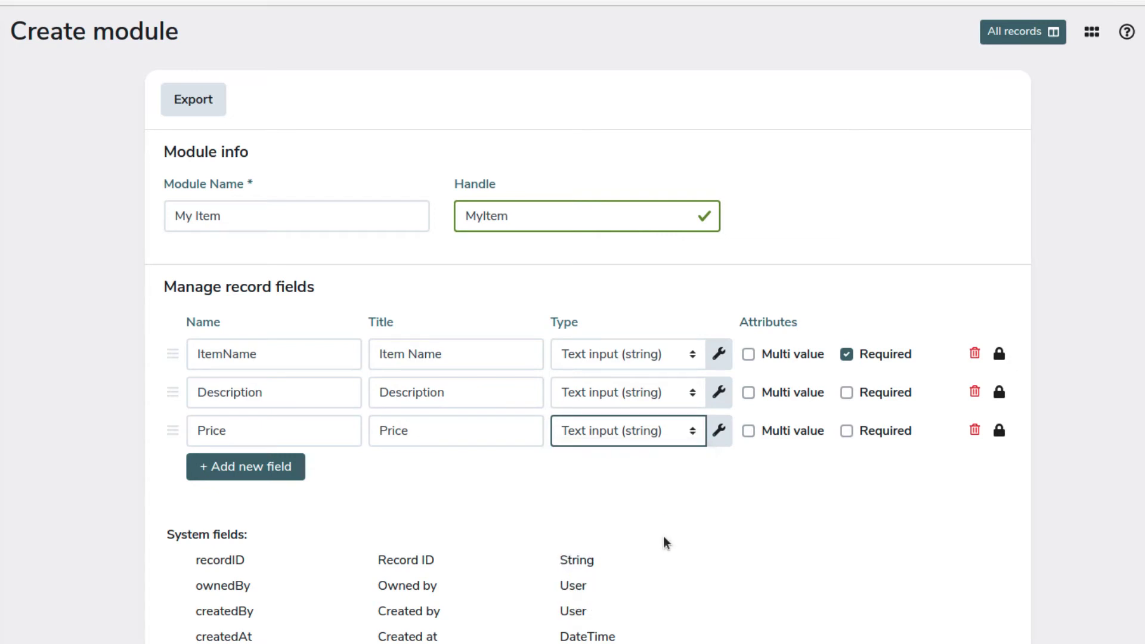
left_click(720, 433)
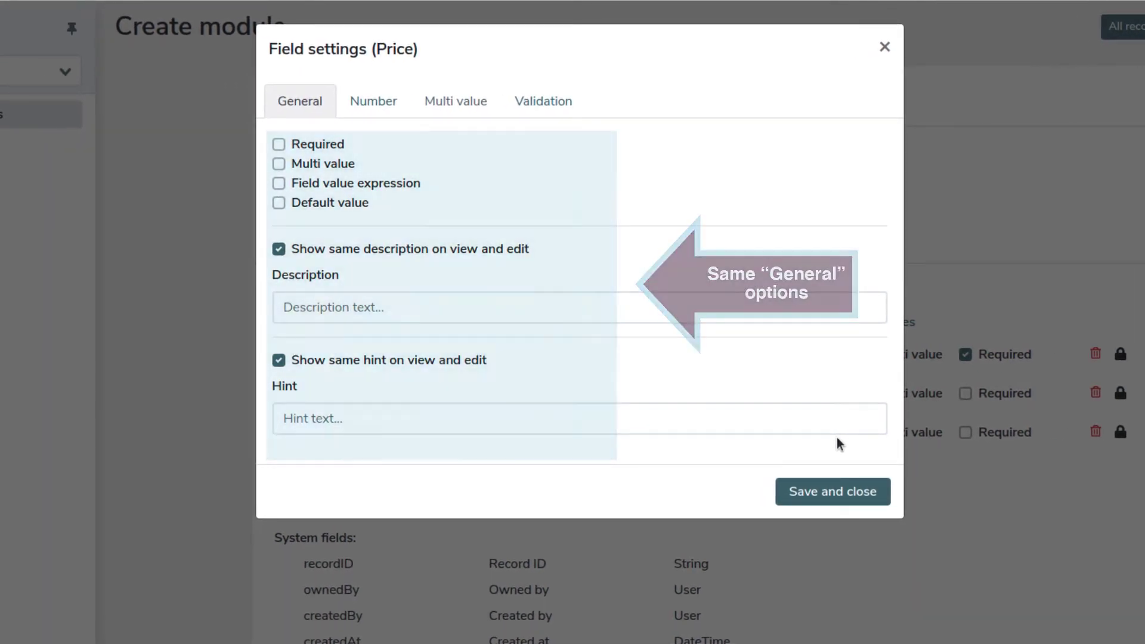
Step: Enable a default value for Price and set it to 0
left_click(278, 203)
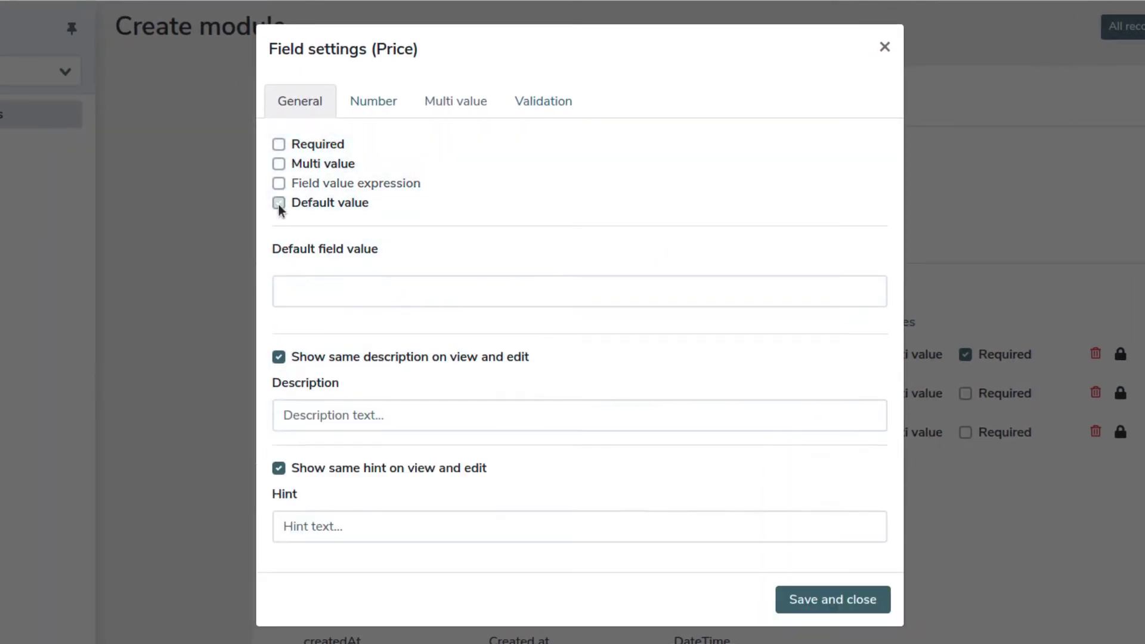
left_click(364, 289)
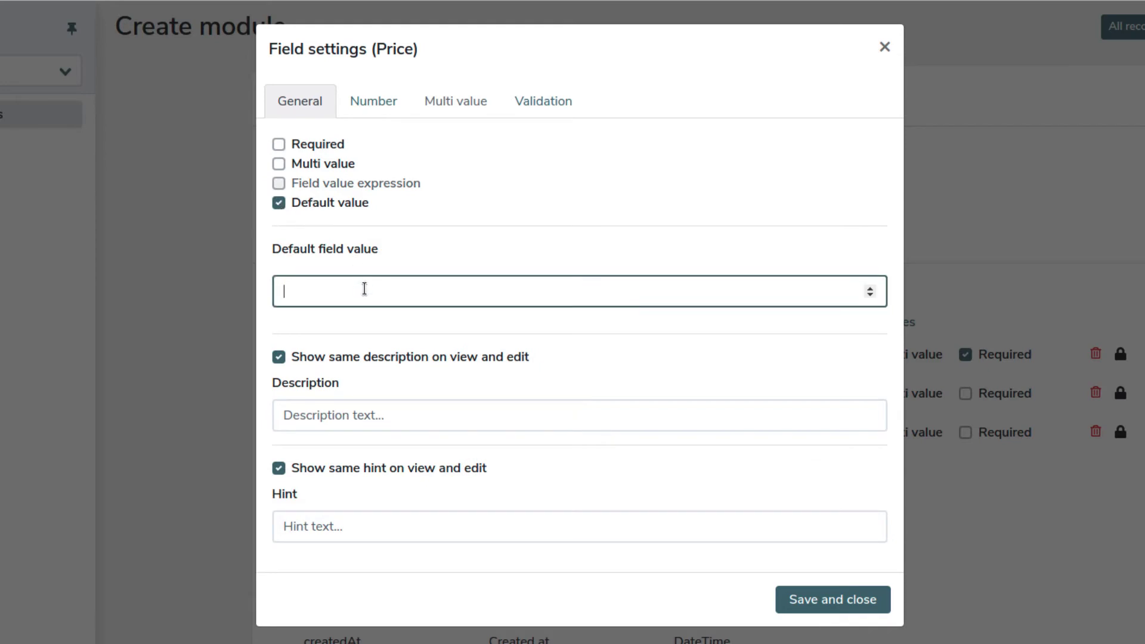
type("0")
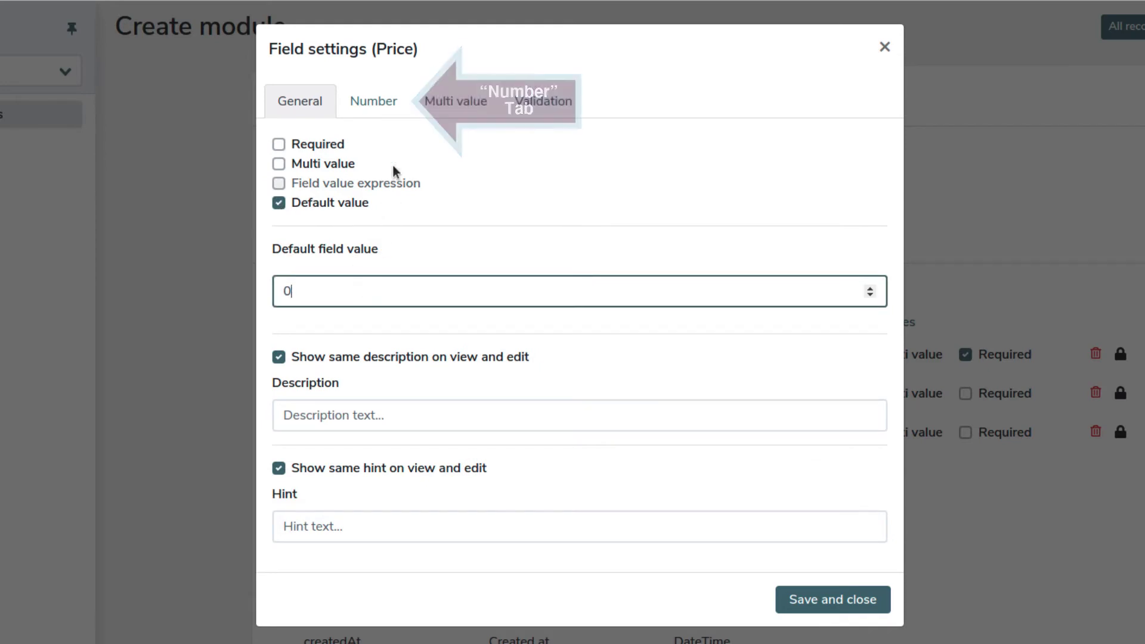
Step: Give Price a $ prefix in its Number options, leaving the suffix empty
left_click(384, 105)
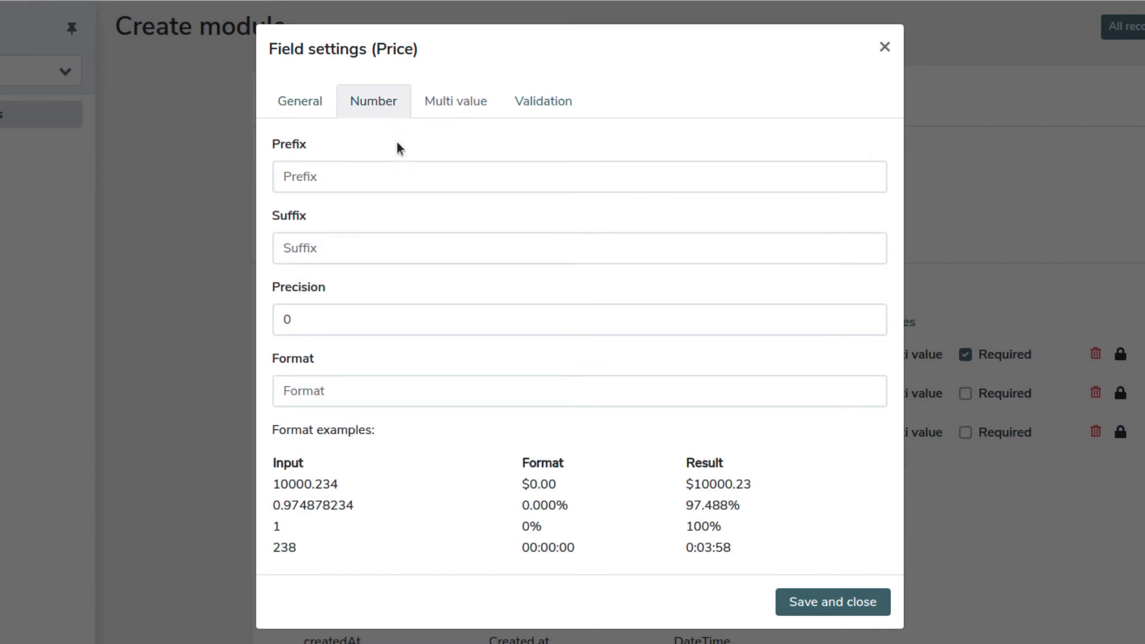
left_click(402, 173)
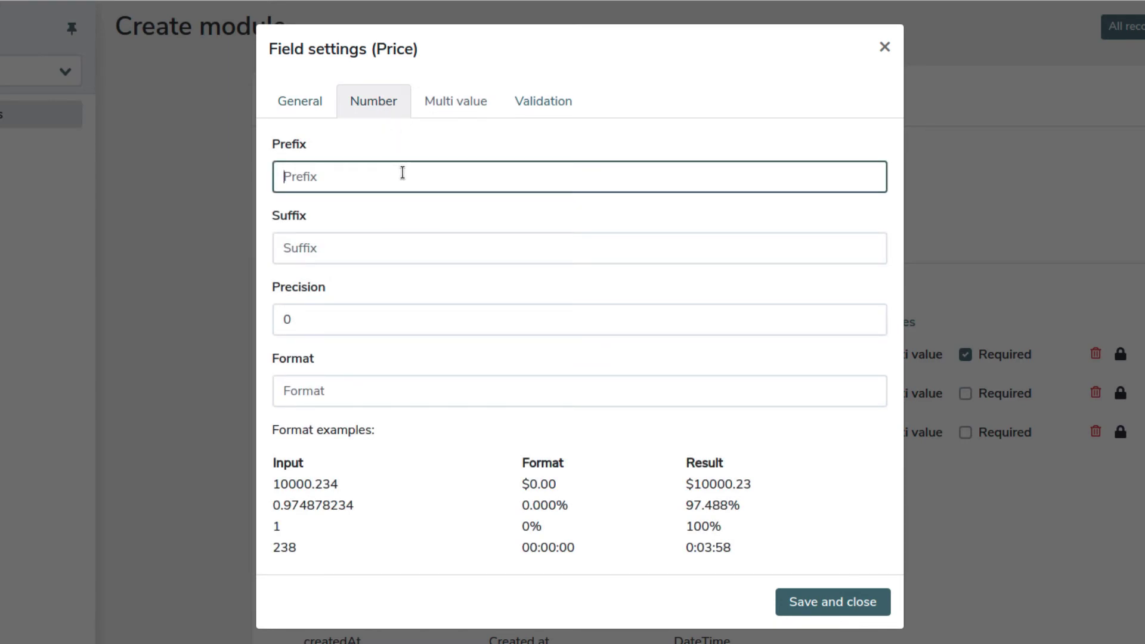
type("$")
key("BackSpace")
left_click(420, 247)
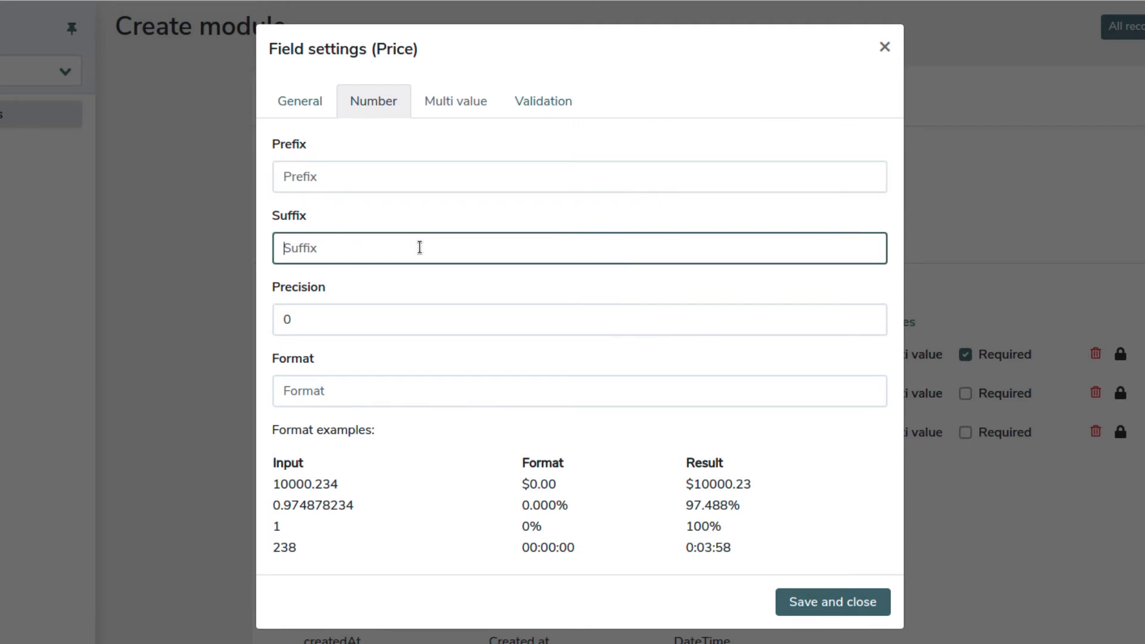
type("$")
key("BackSpace")
type("Employees")
key("BackSpace")
key("BackSpace")
key("BackSpace")
key("BackSpace")
key("BackSpace")
key("BackSpace")
key("BackSpace")
key("BackSpace")
key("BackSpace")
left_click(430, 177)
type("$")
Step: Set Price precision to 2 and format to 0.00, then save the field settings
left_click(439, 317)
key("BackSpace")
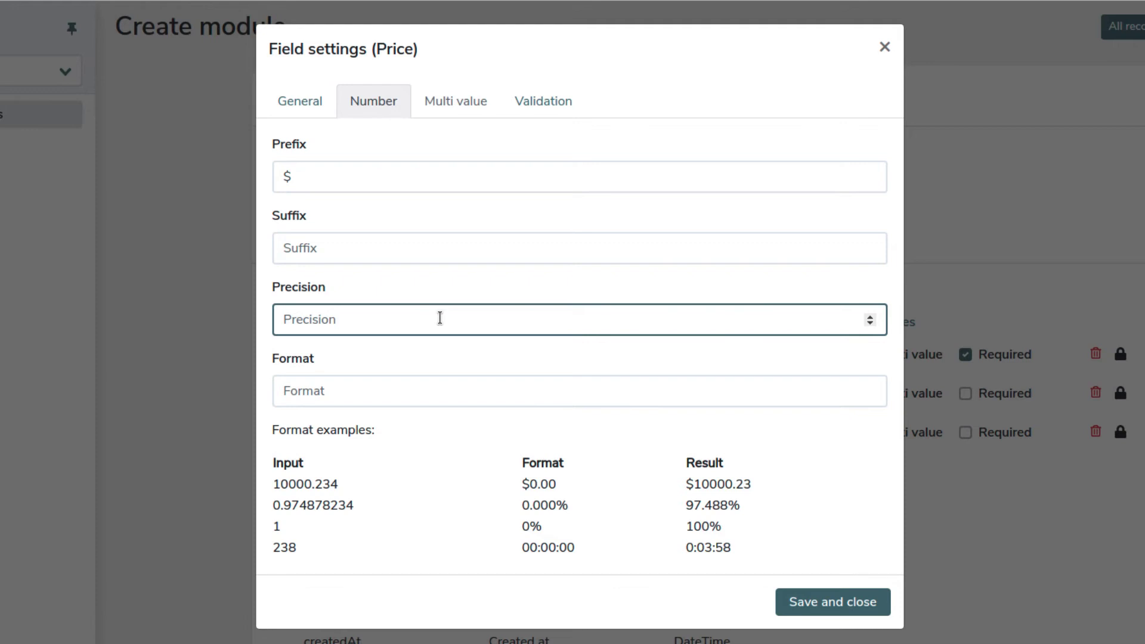
type("2")
left_click(471, 396)
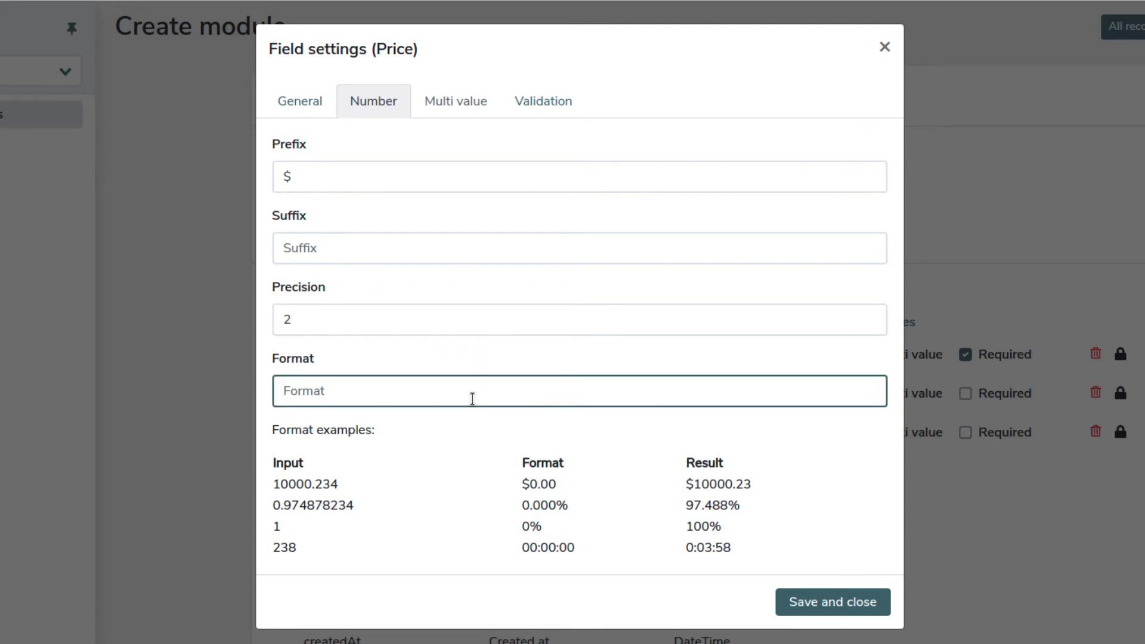
type("0.00")
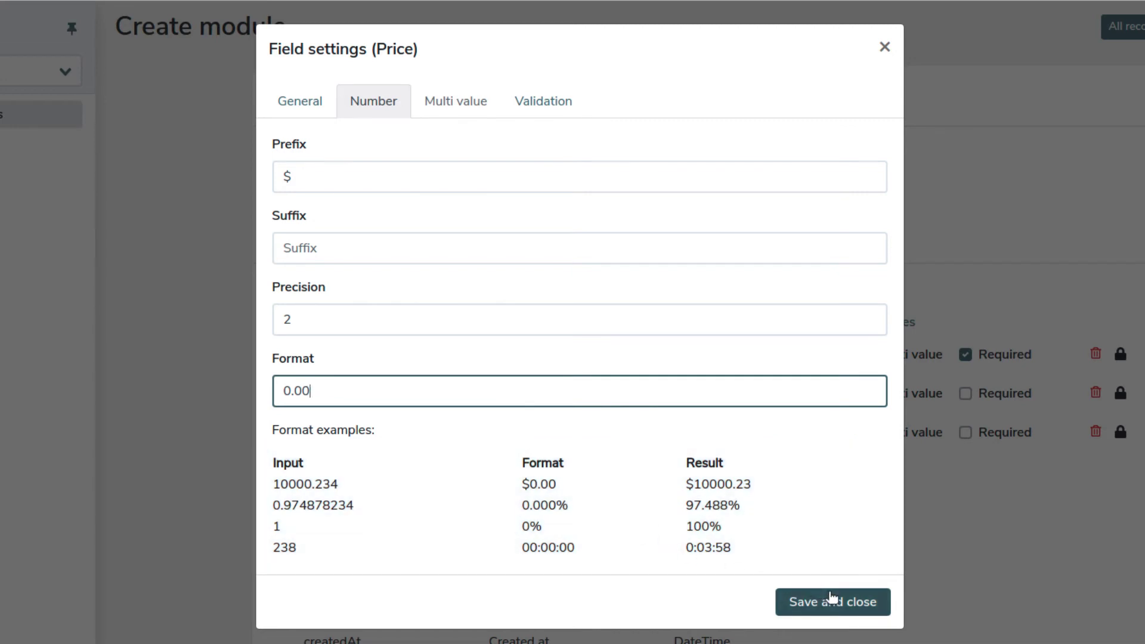
left_click(823, 601)
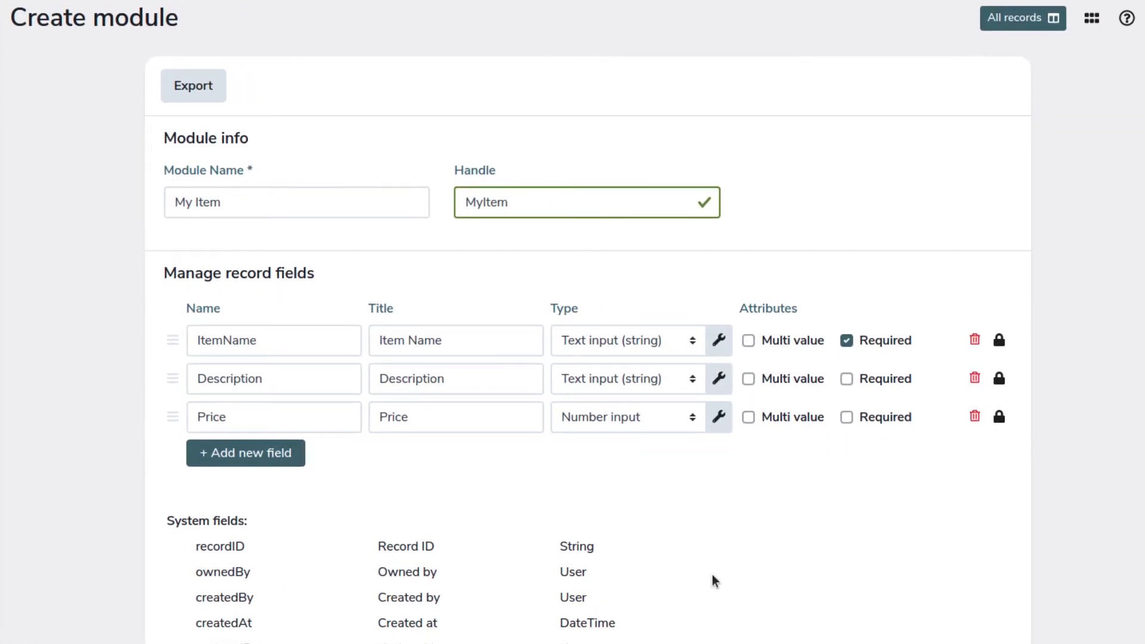
Step: Add a Color field titled Color as a Select / dropdown and open its field settings
left_click(284, 458)
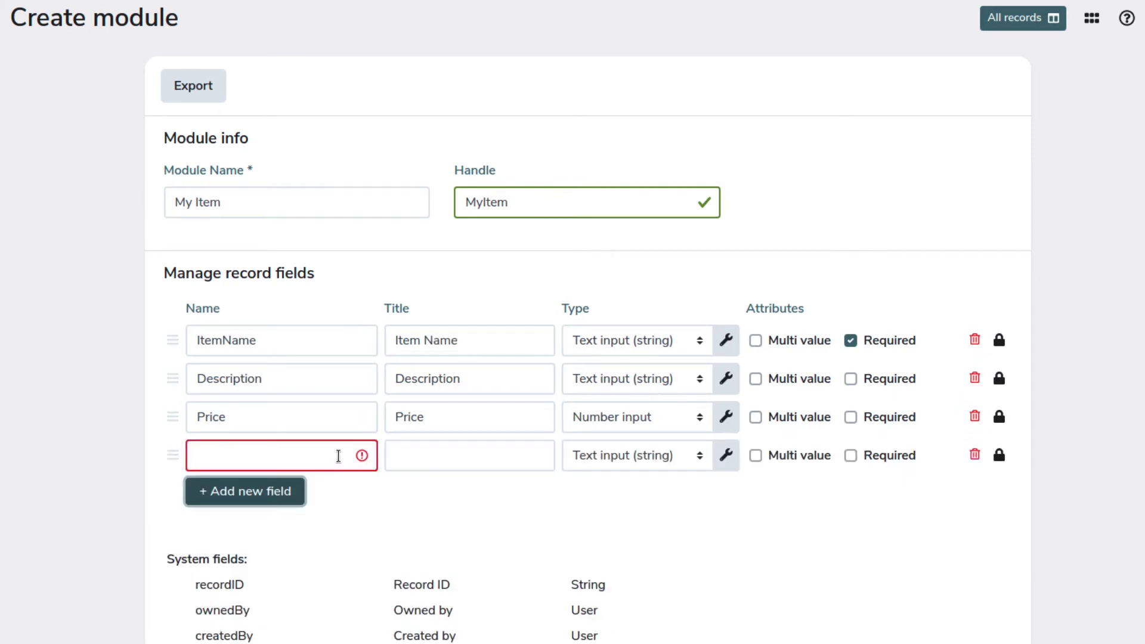
type("Color")
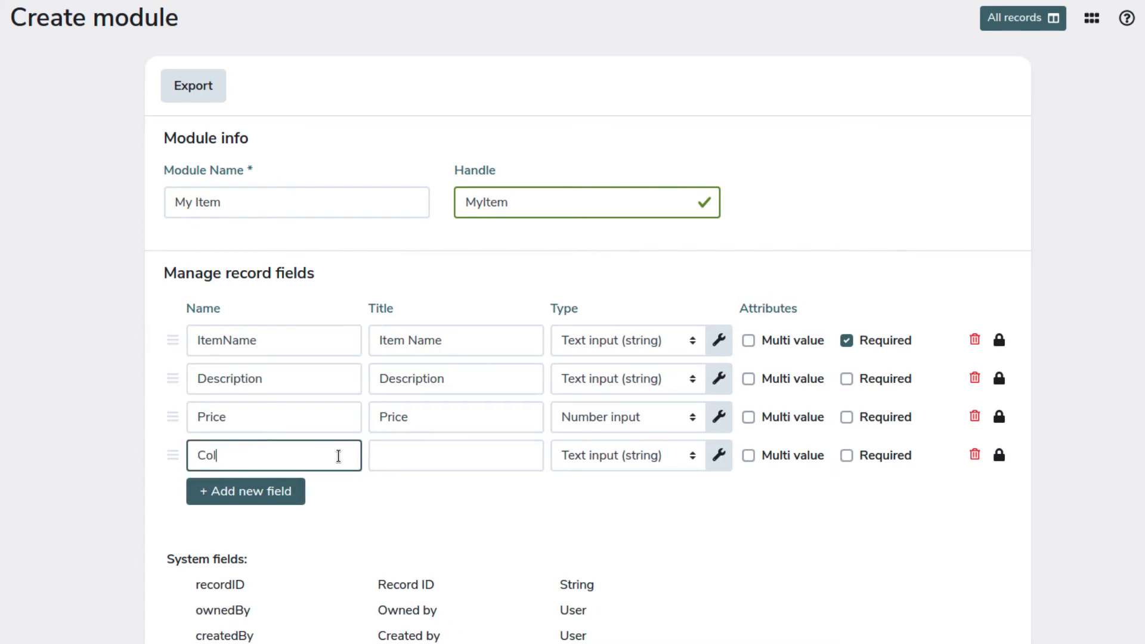
left_click(506, 464)
type("Color")
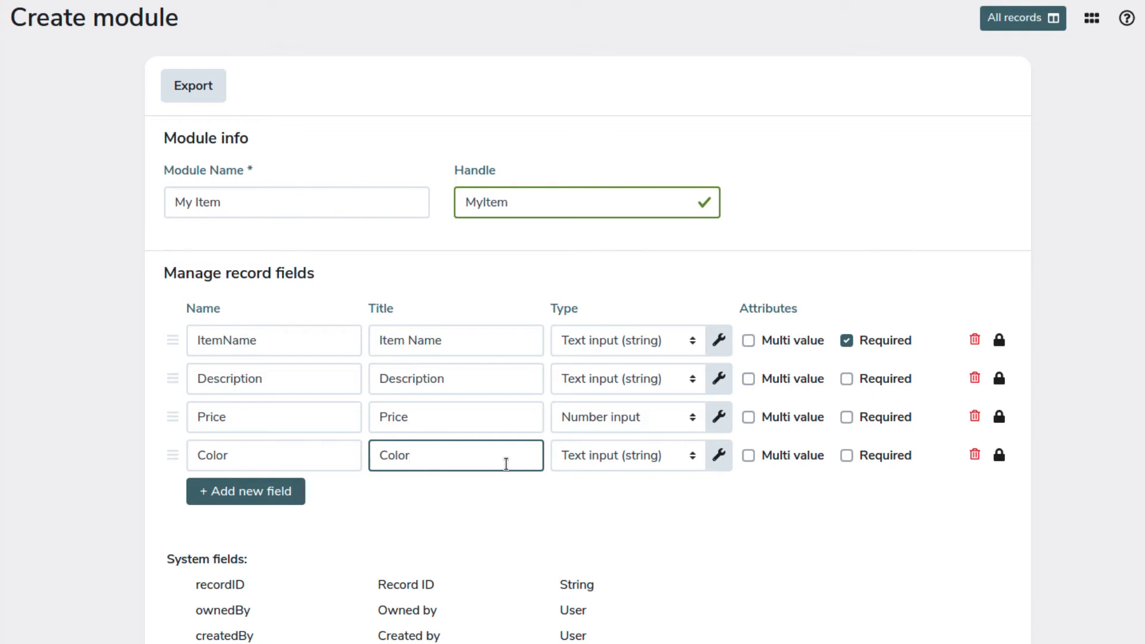
left_click(691, 459)
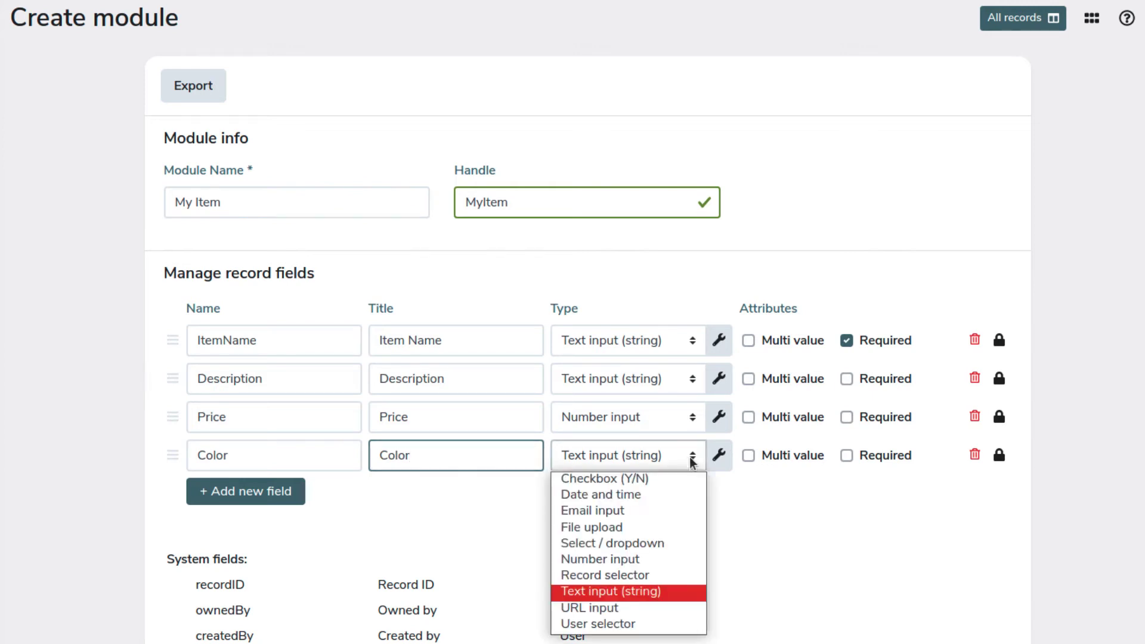
left_click(671, 541)
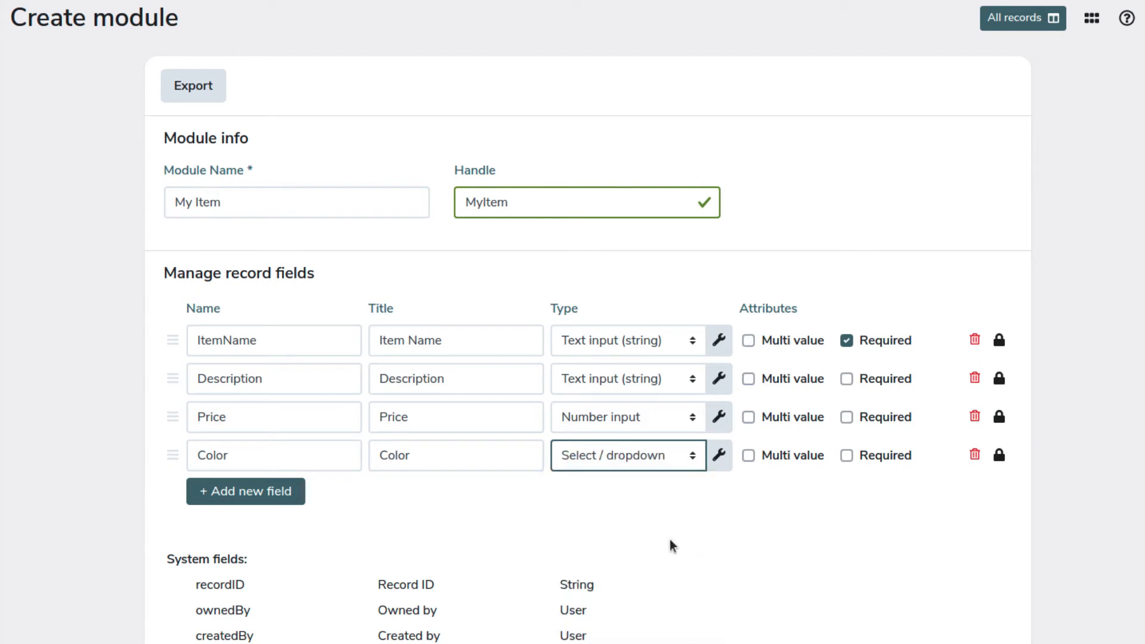
left_click(719, 455)
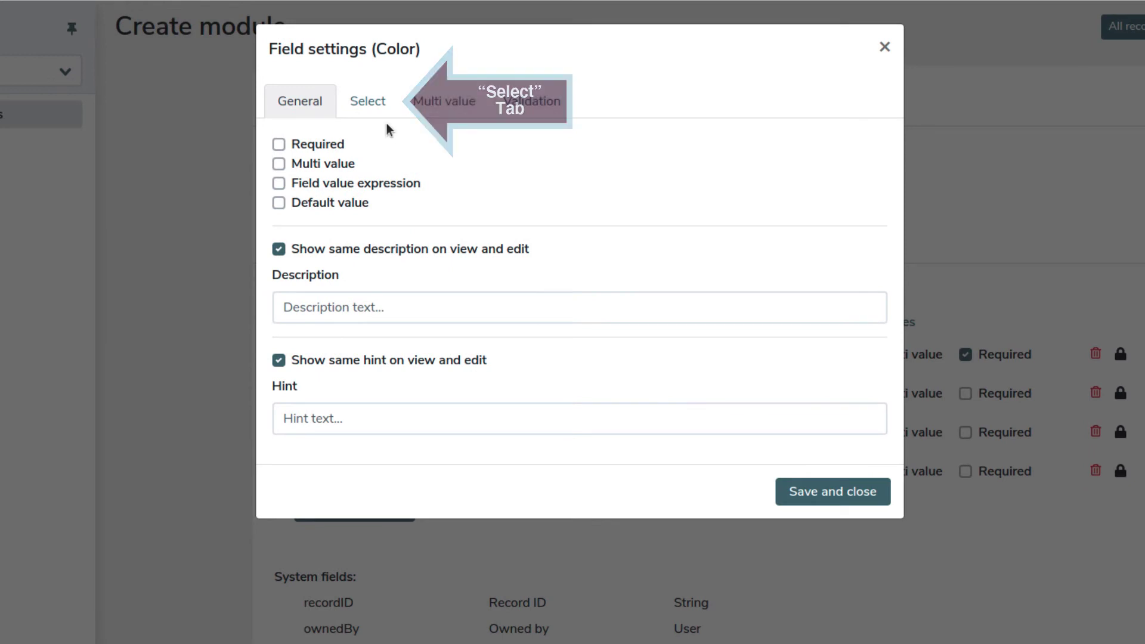
Step: On the Select tab, add Red as the first dropdown option's value and label
left_click(373, 107)
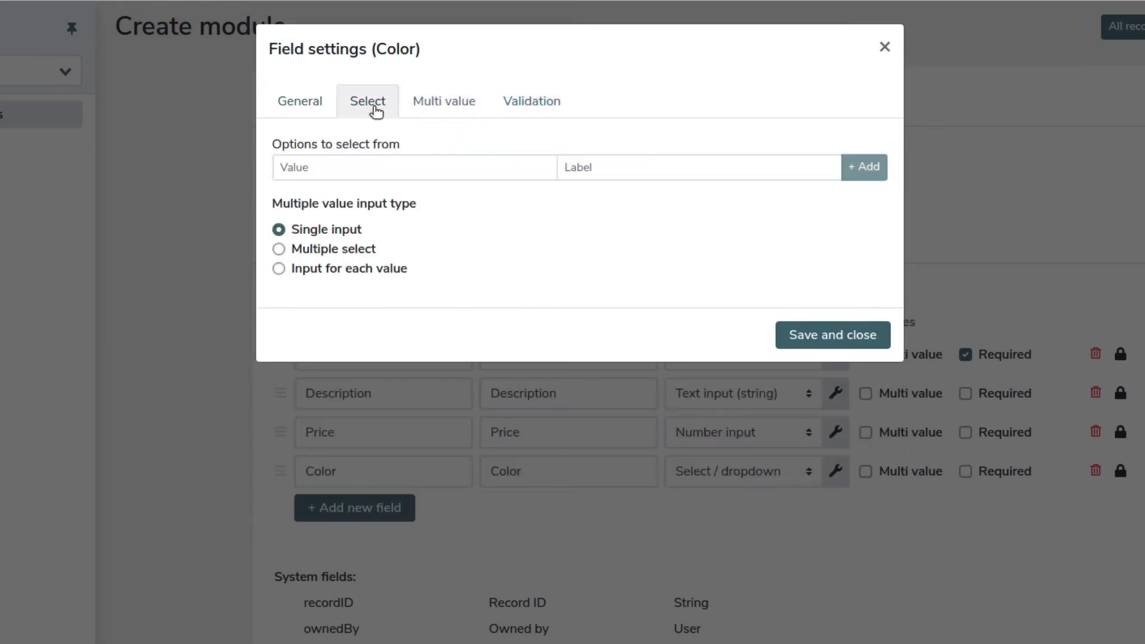
left_click(495, 170)
type("Red")
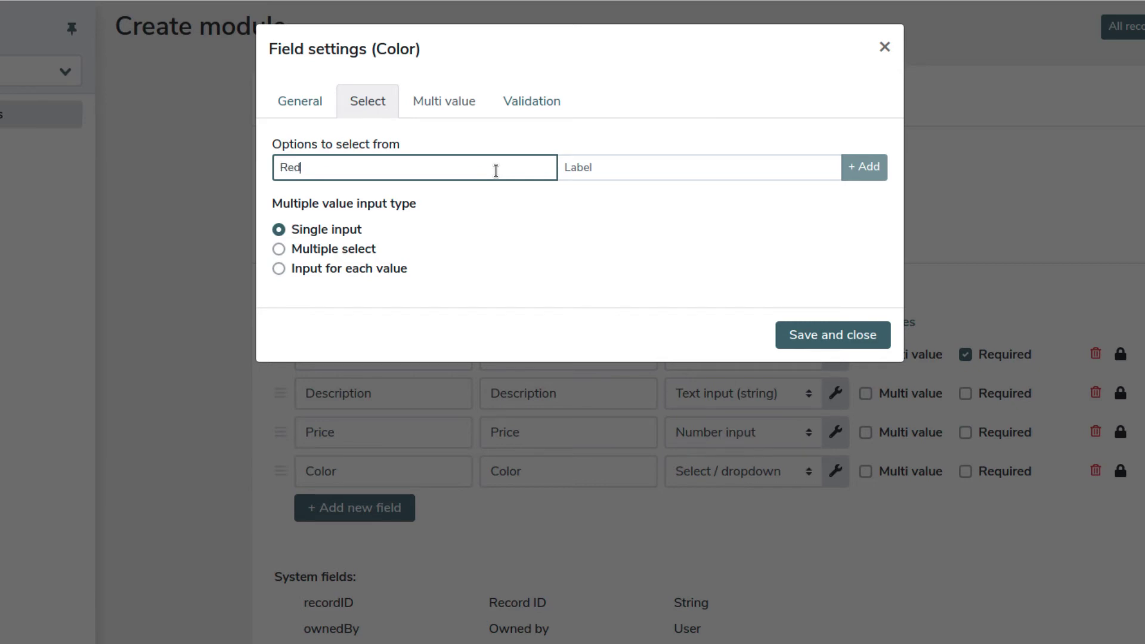
left_click(690, 175)
type("Red")
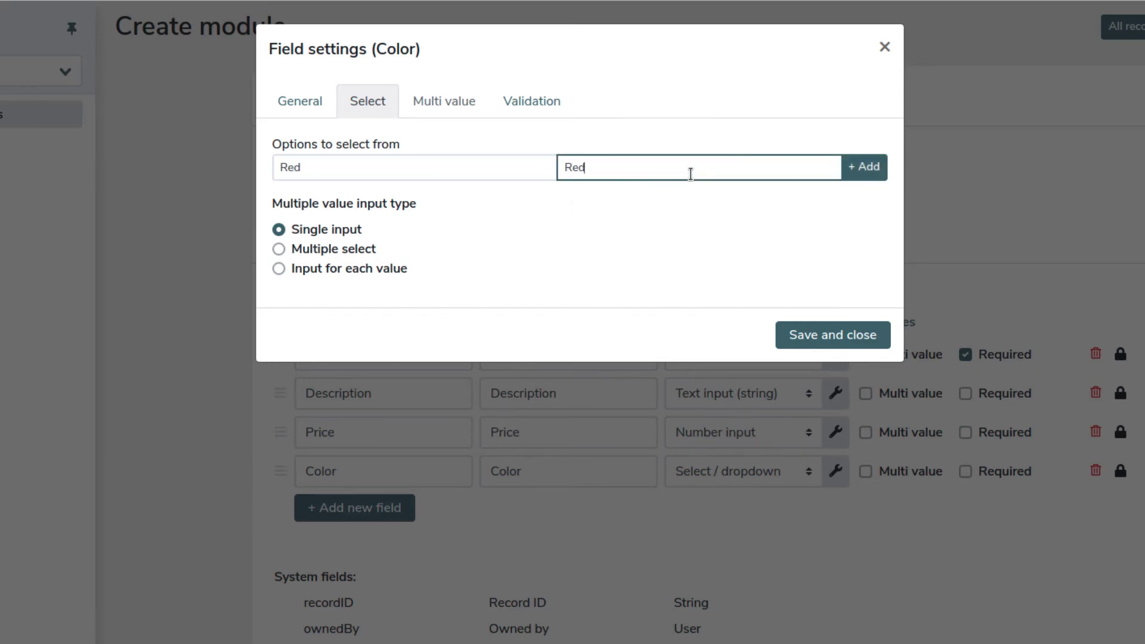
left_click(865, 167)
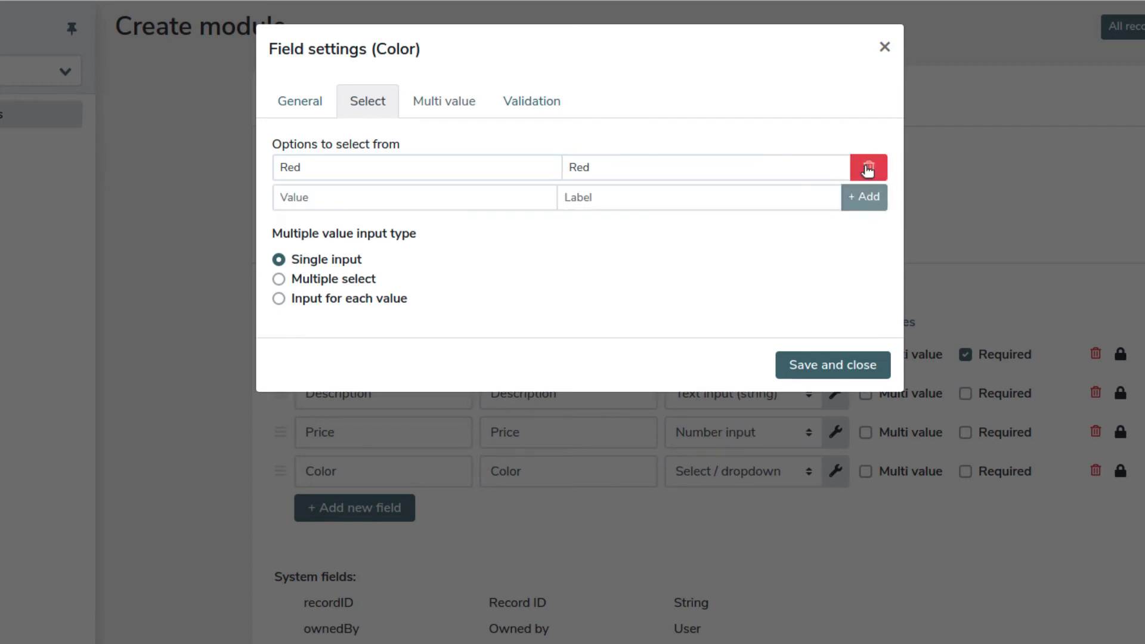
Step: Add Green as the second dropdown option
left_click(541, 197)
type("Green")
left_click(735, 198)
type("Green")
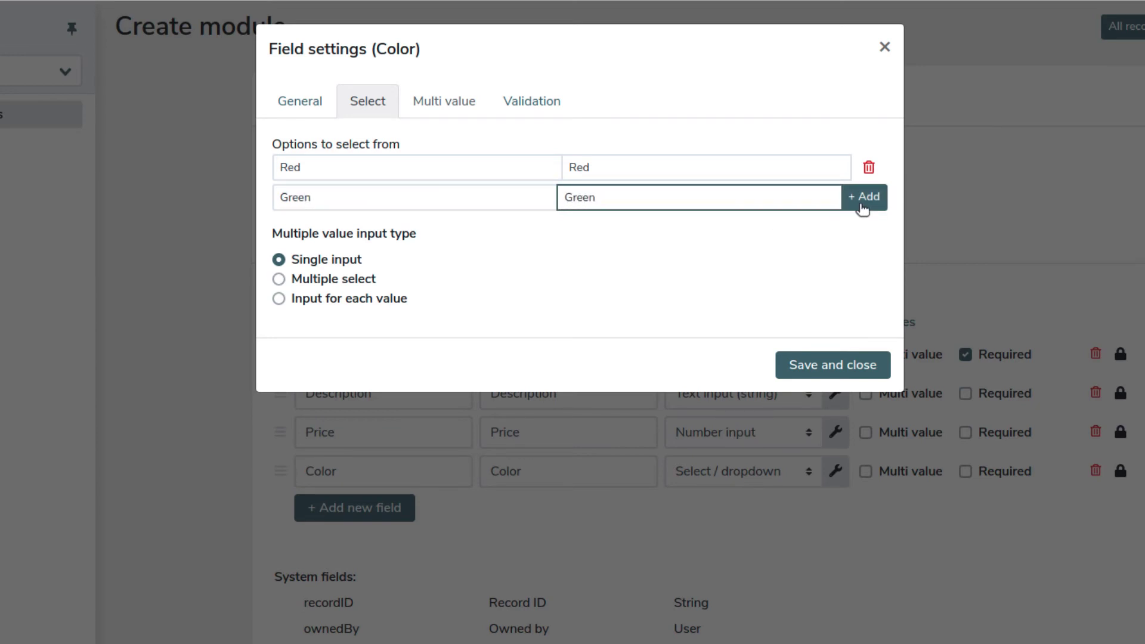
left_click(868, 196)
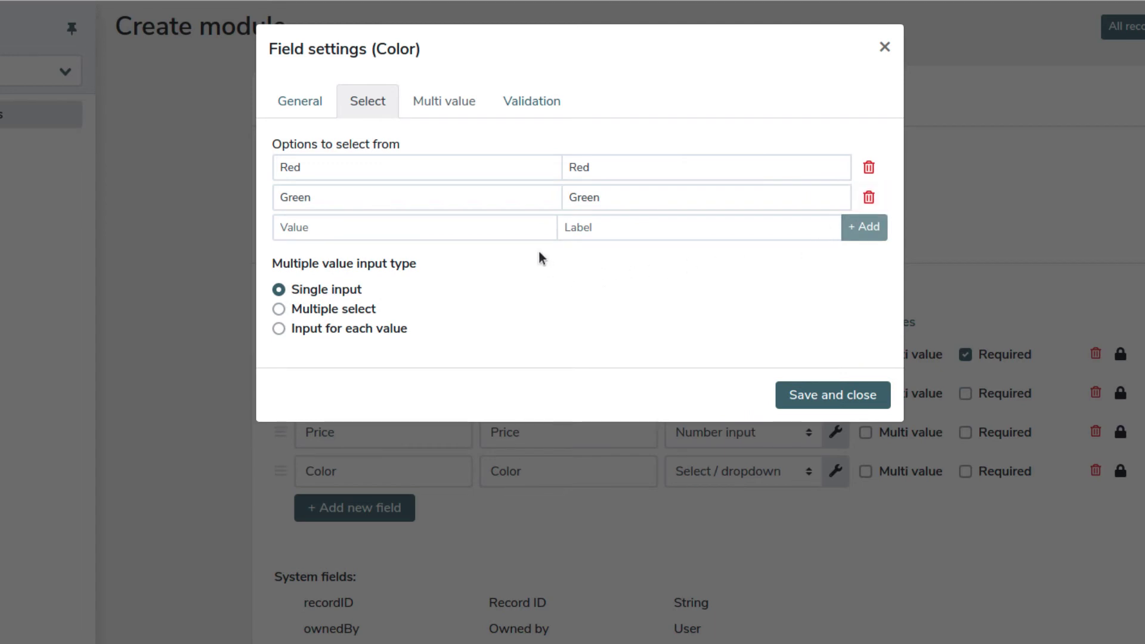
Step: Add Blue as the third option and save the Color field settings
left_click(527, 225)
type("Blue")
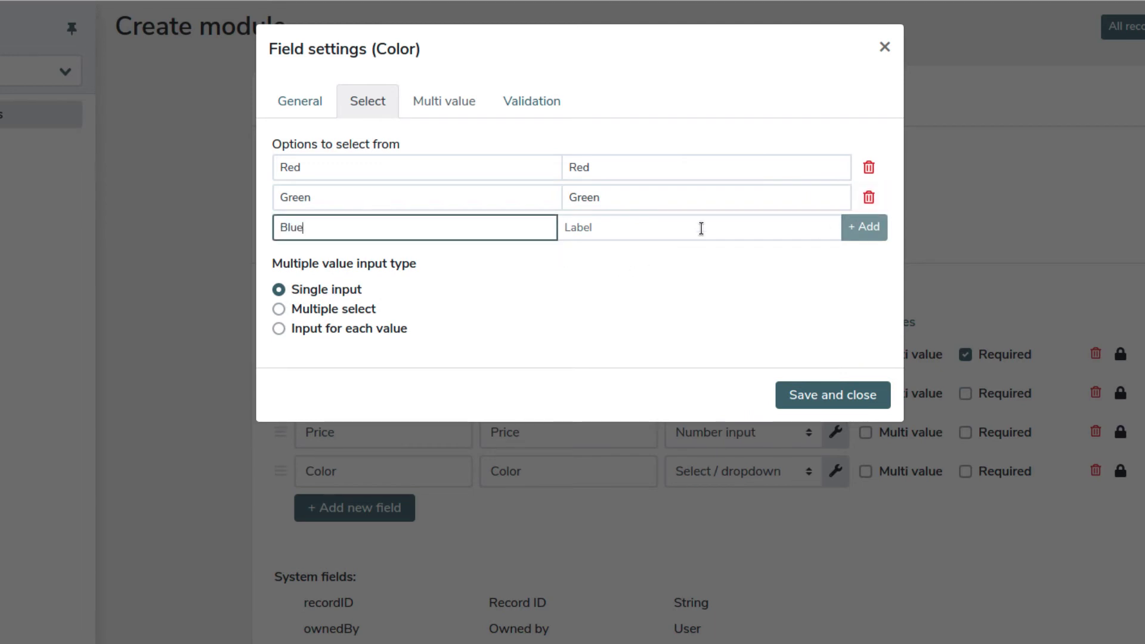
left_click(703, 227)
type("Blue")
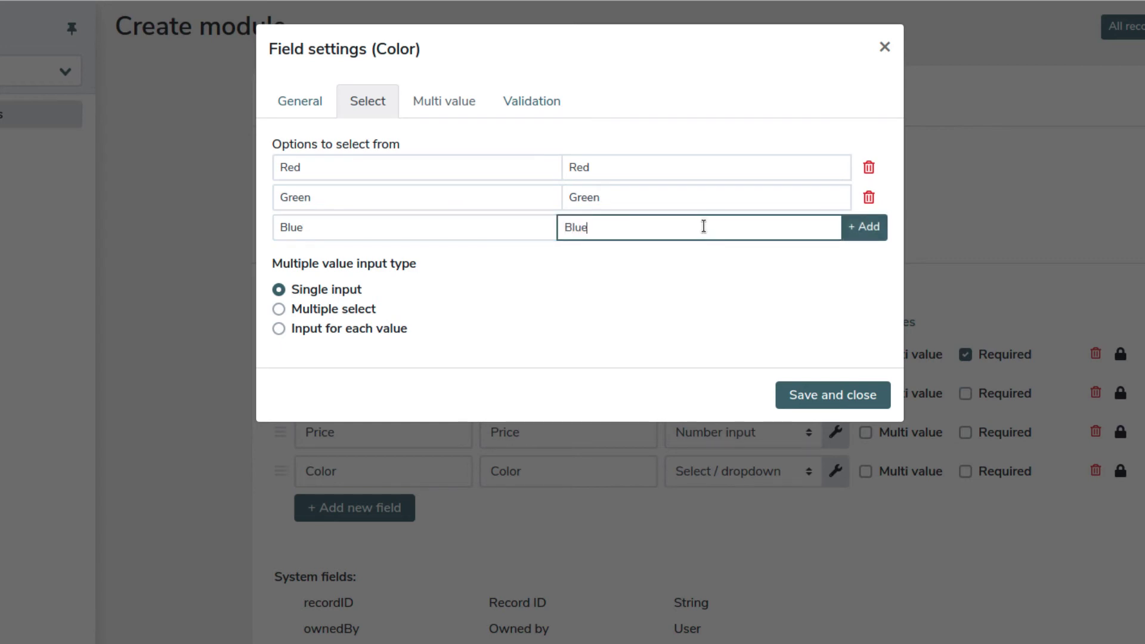
left_click(865, 227)
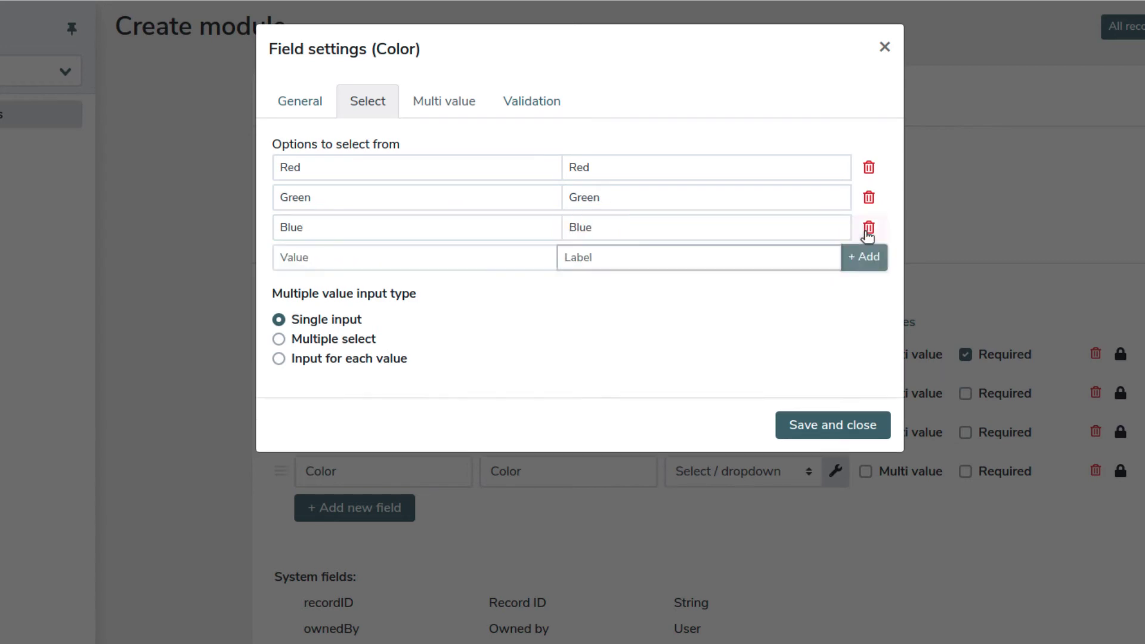
left_click(849, 426)
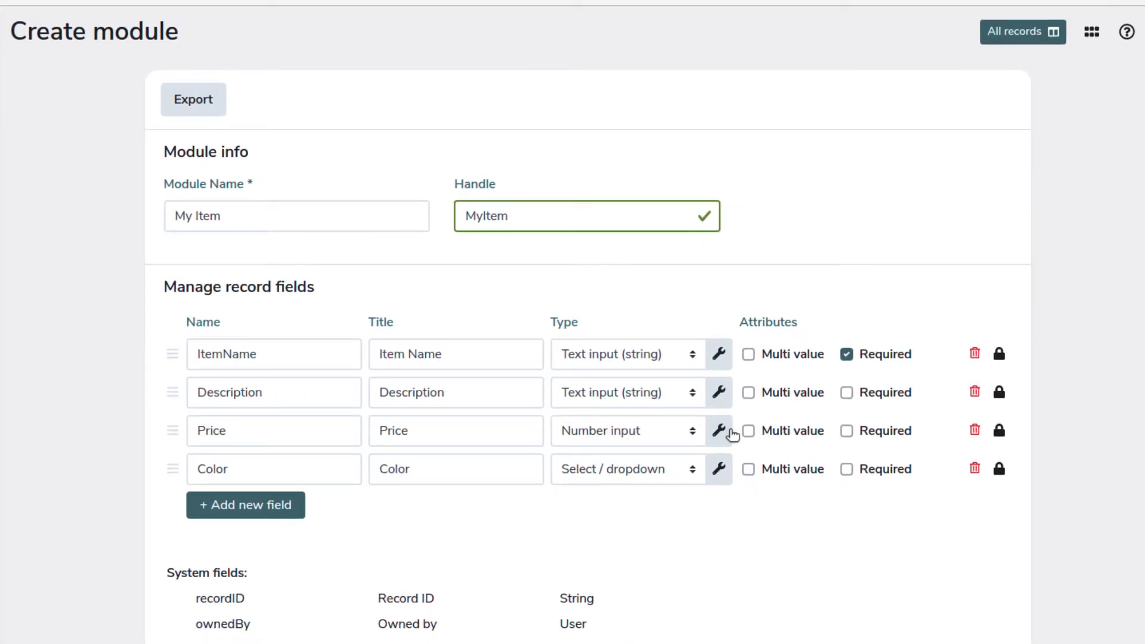
Step: Create a State field of type Checkbox (Y/N) and open its field settings
left_click(277, 511)
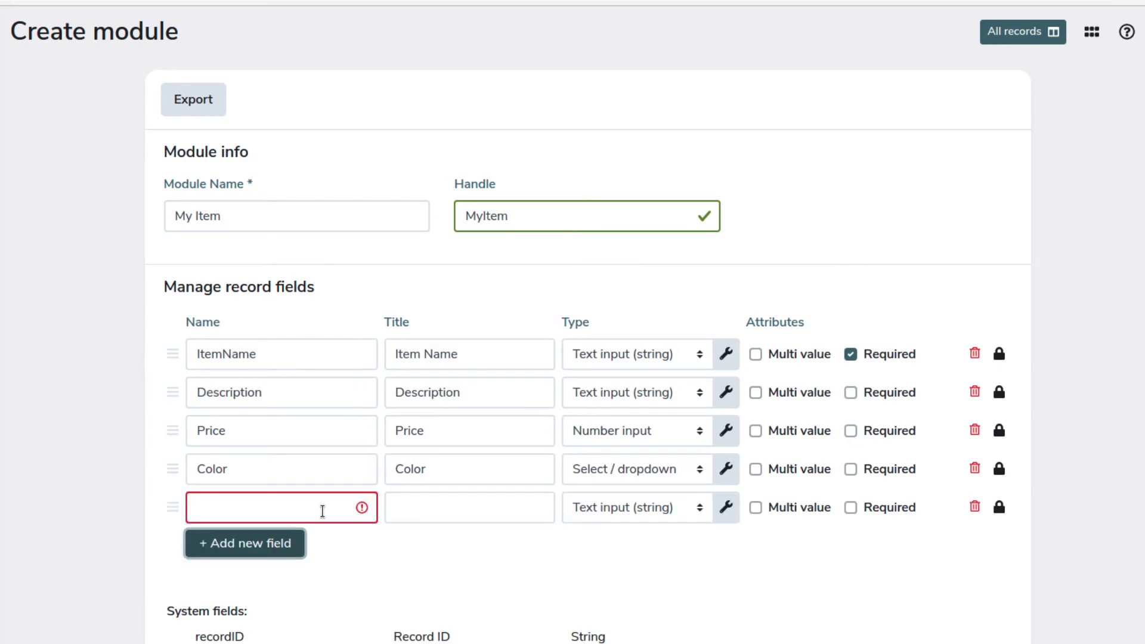
type("State")
left_click(477, 510)
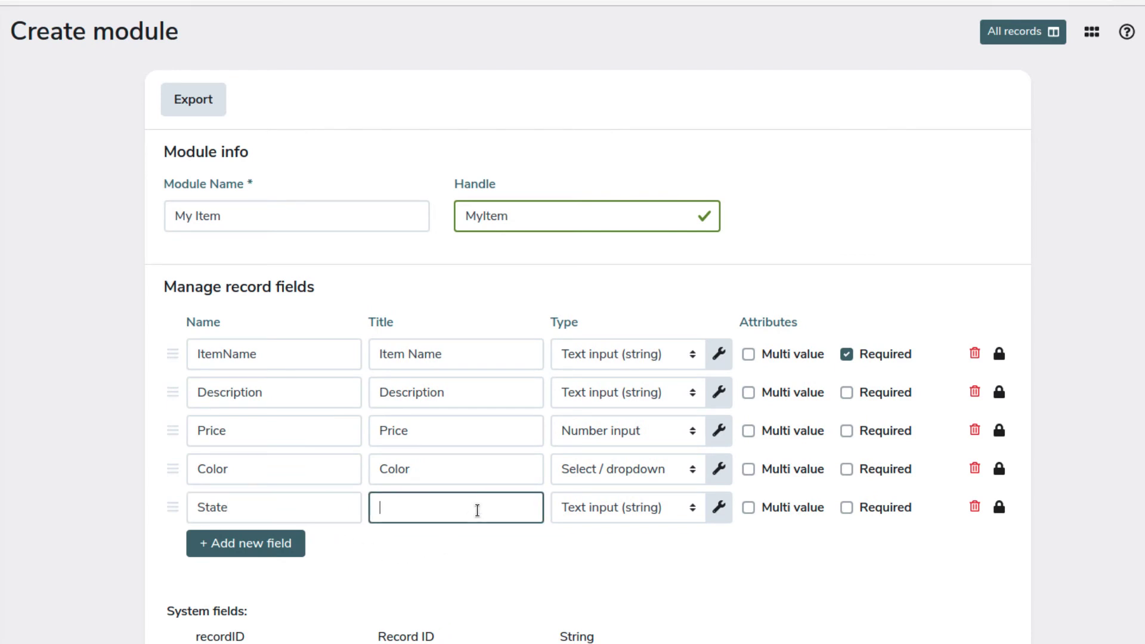
type("State")
scroll(686, 505, "down", 1)
left_click(694, 449)
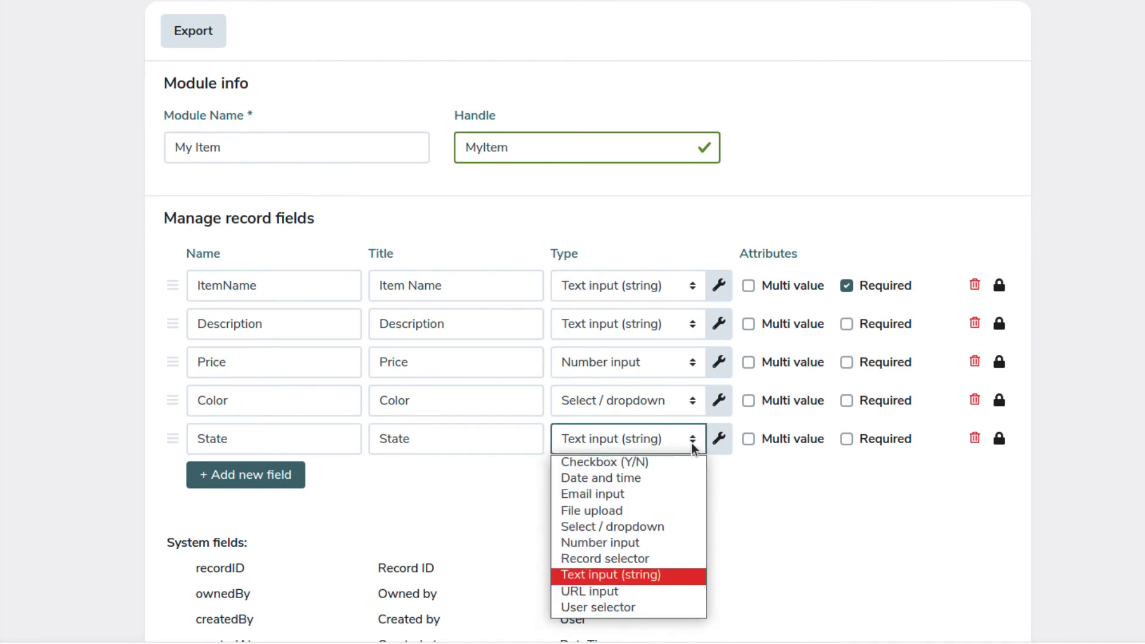
left_click(682, 463)
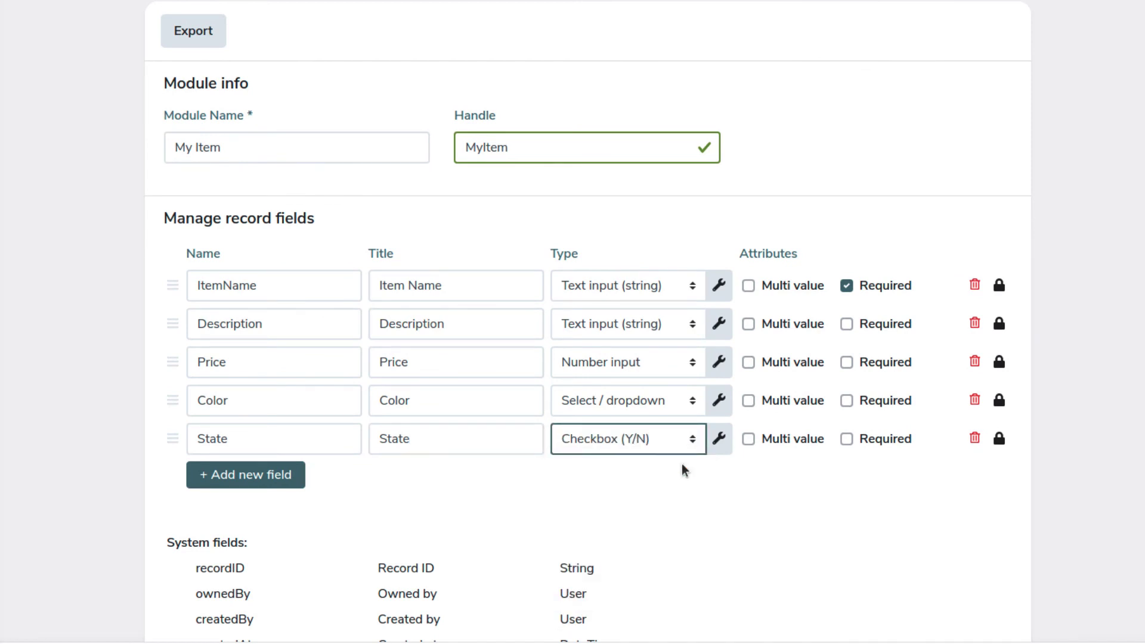
left_click(812, 489)
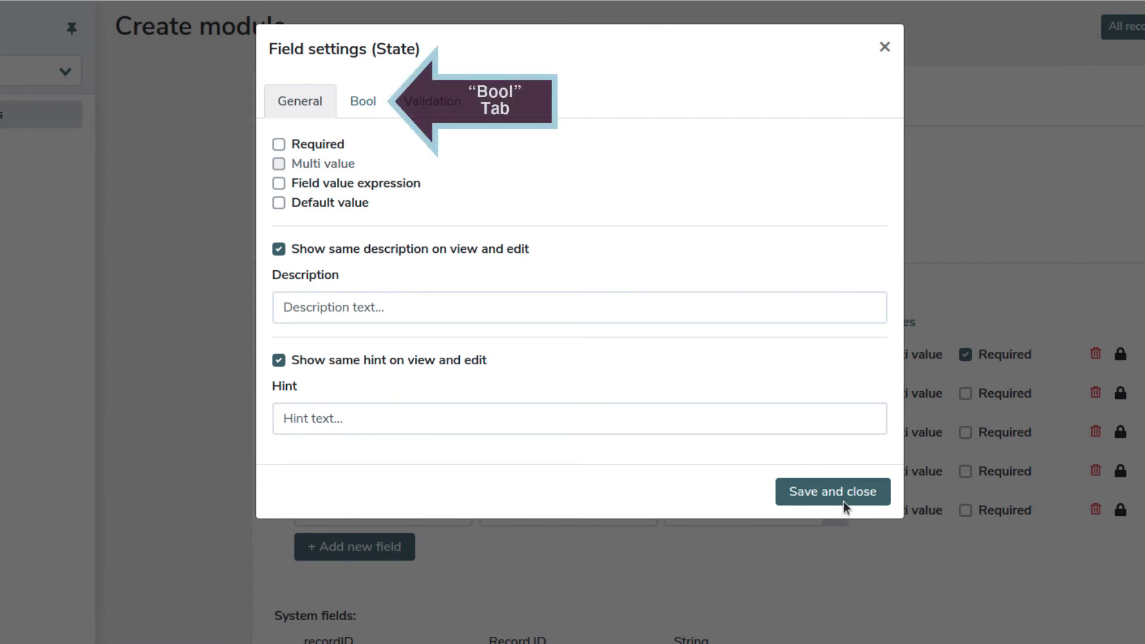
Step: On the Bool tab, set the checked value to 'In stock' and unchecked to 'Out of stock'
left_click(365, 105)
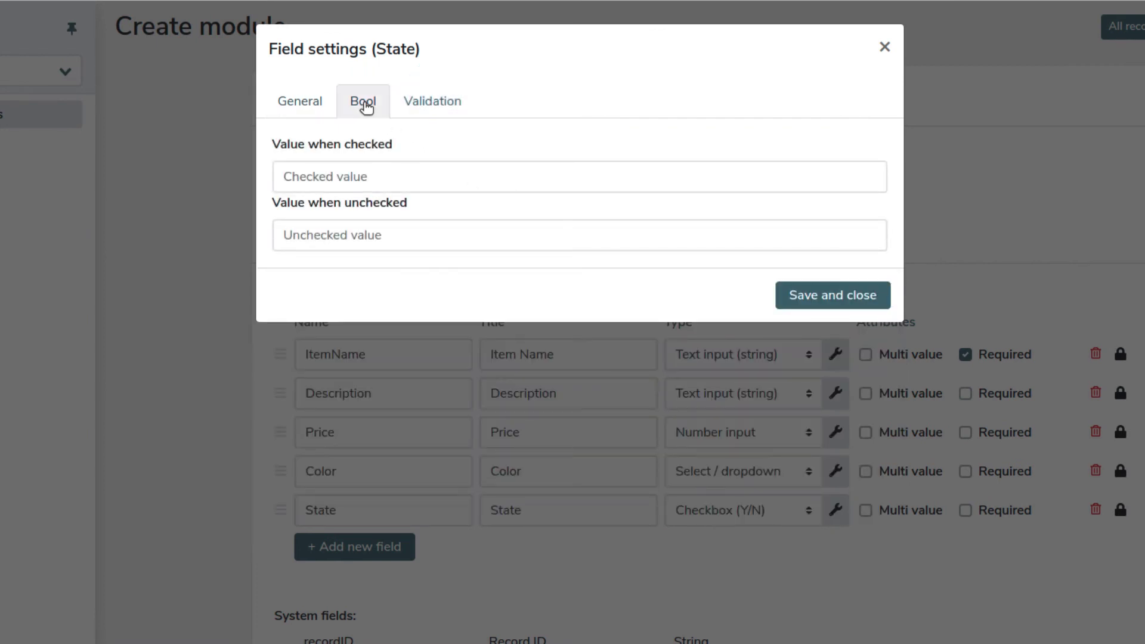
left_click(477, 176)
type("In stock")
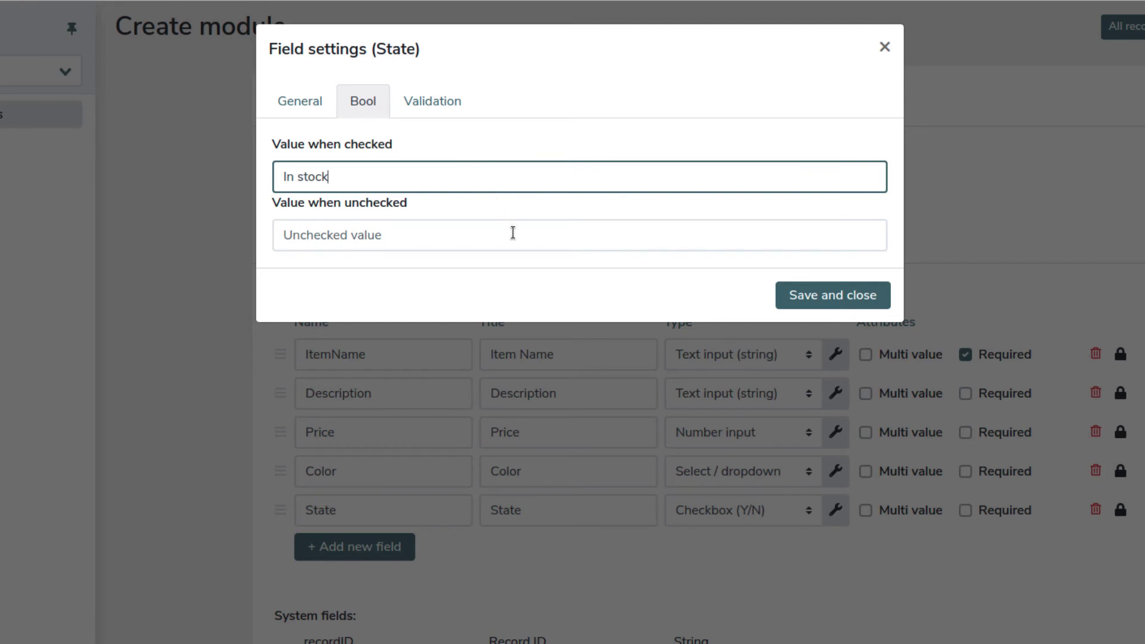
left_click(514, 235)
type("Out of stock")
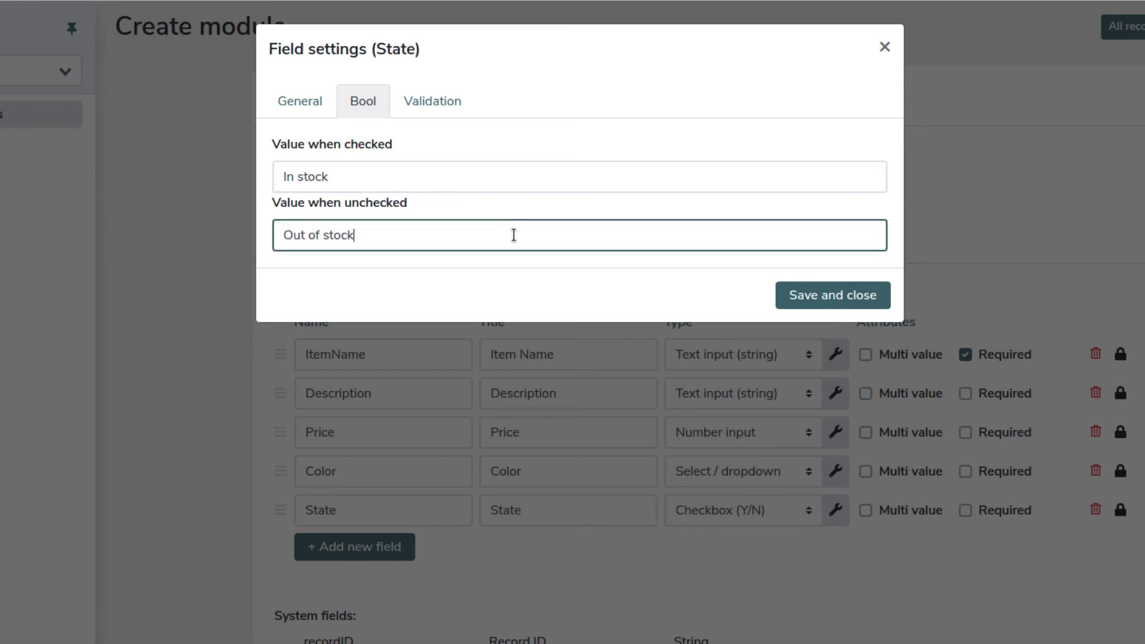
Step: Save the State settings, then add field ExpiryDate titled 'Expiry Date' of type Date and time
left_click(829, 293)
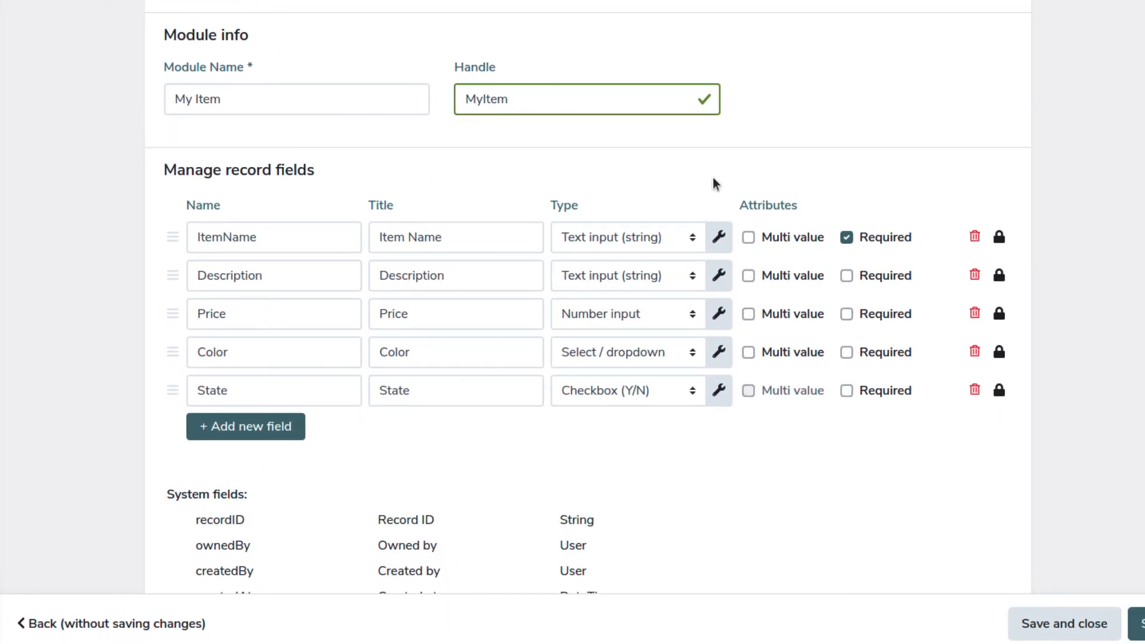
left_click(283, 438)
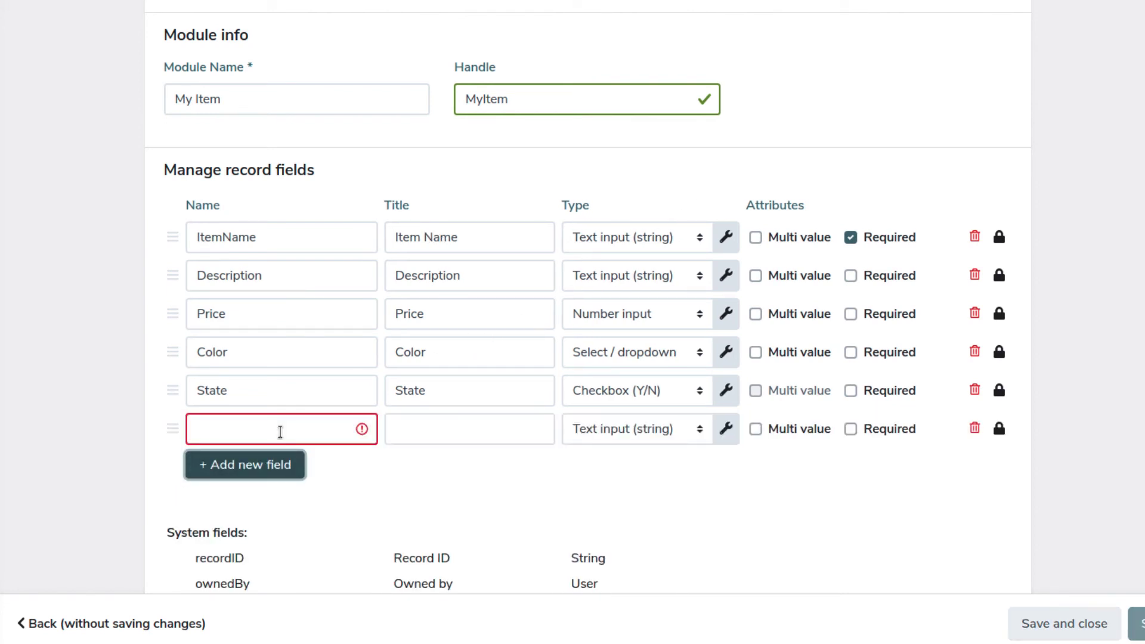
left_click(322, 431)
type("Expiry")
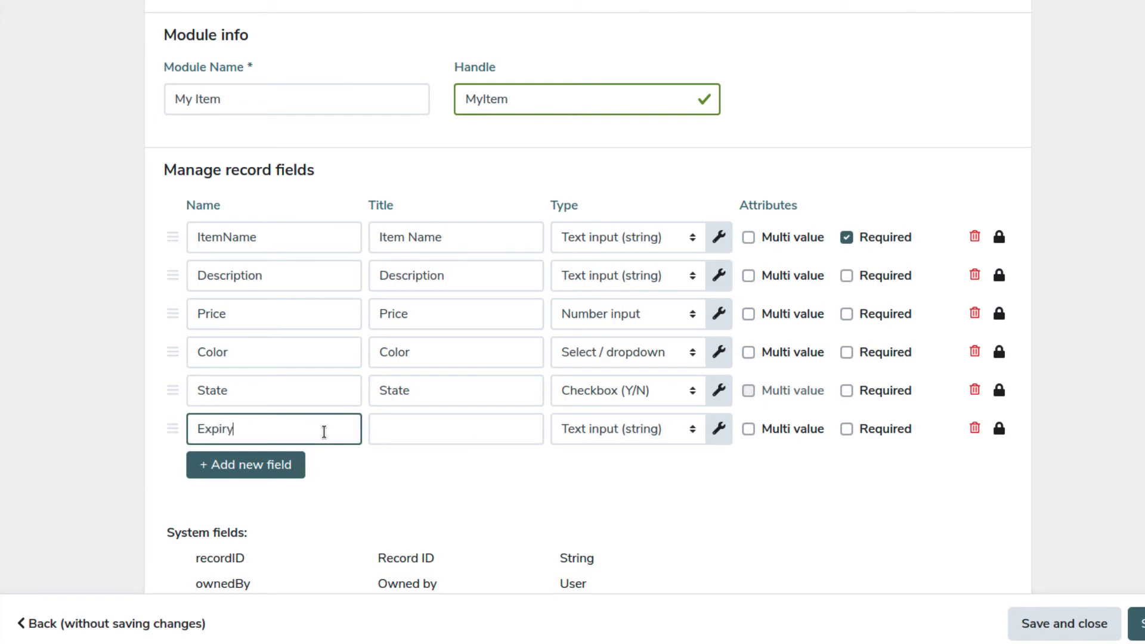
type("Date")
left_click(503, 436)
type("Expiry D")
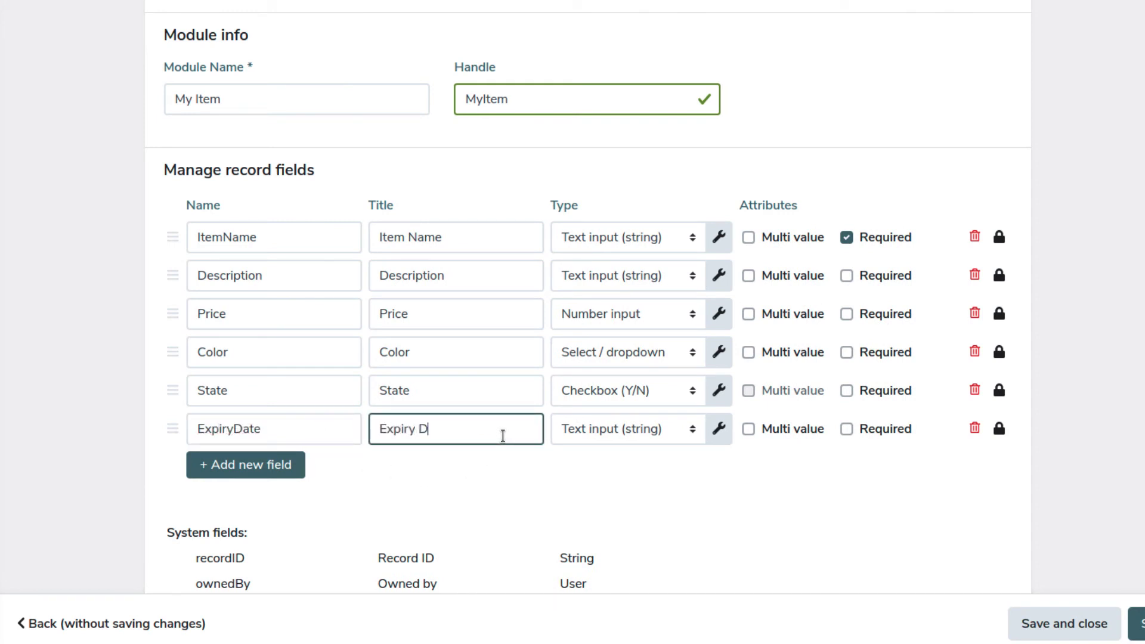
type("ate")
left_click(692, 429)
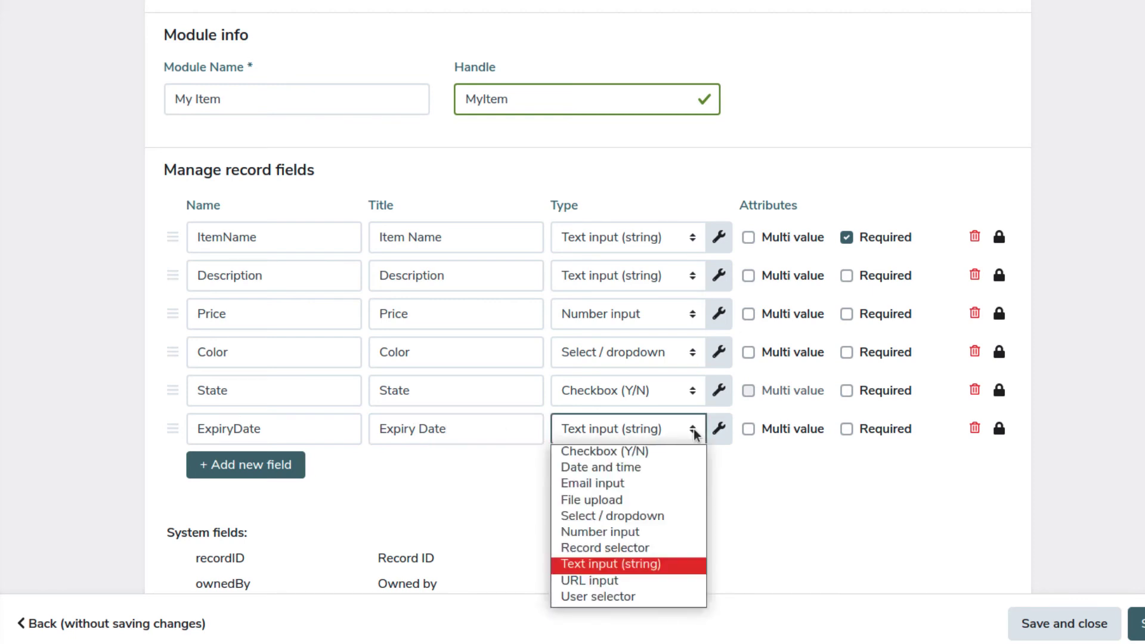
left_click(685, 467)
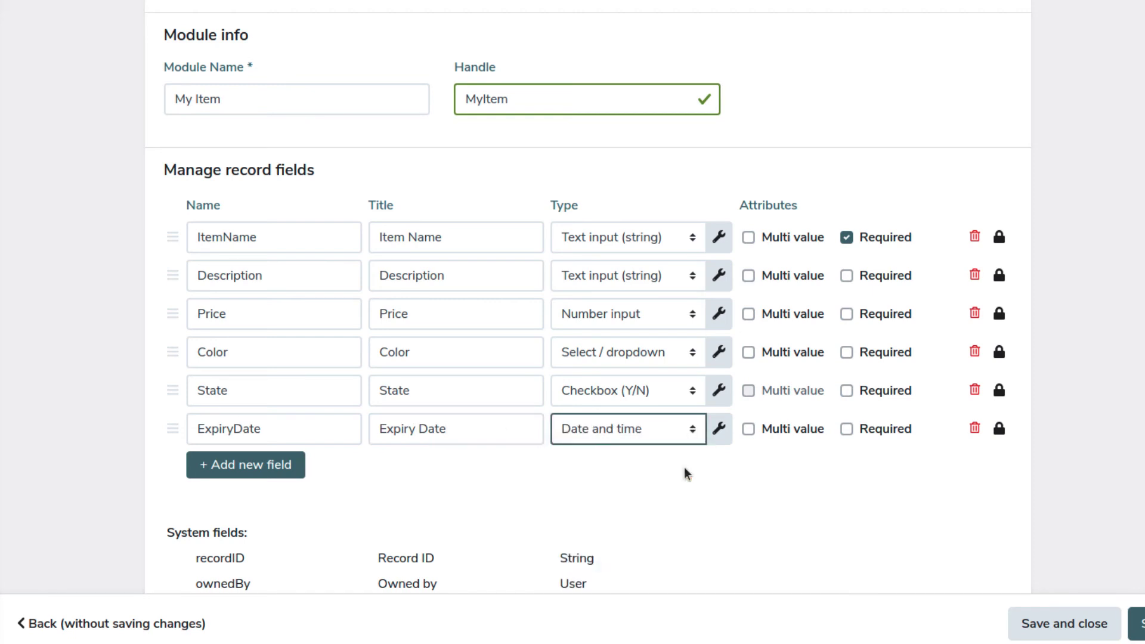
Step: Save the ExpiryDate settings with all DateTime options left unchecked
left_click(719, 431)
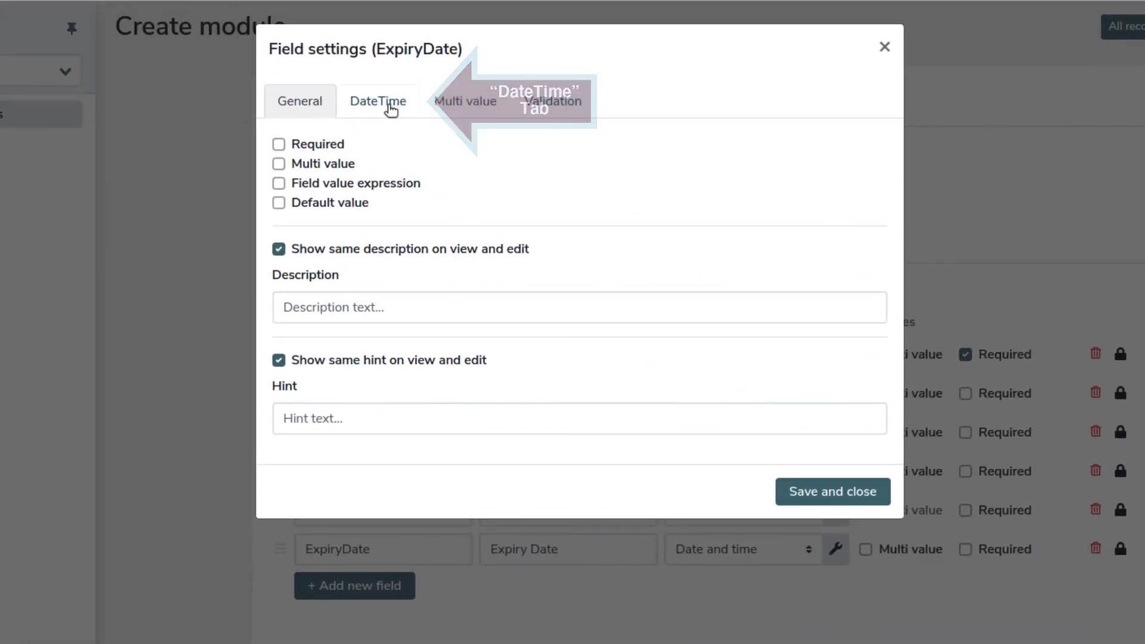
left_click(390, 109)
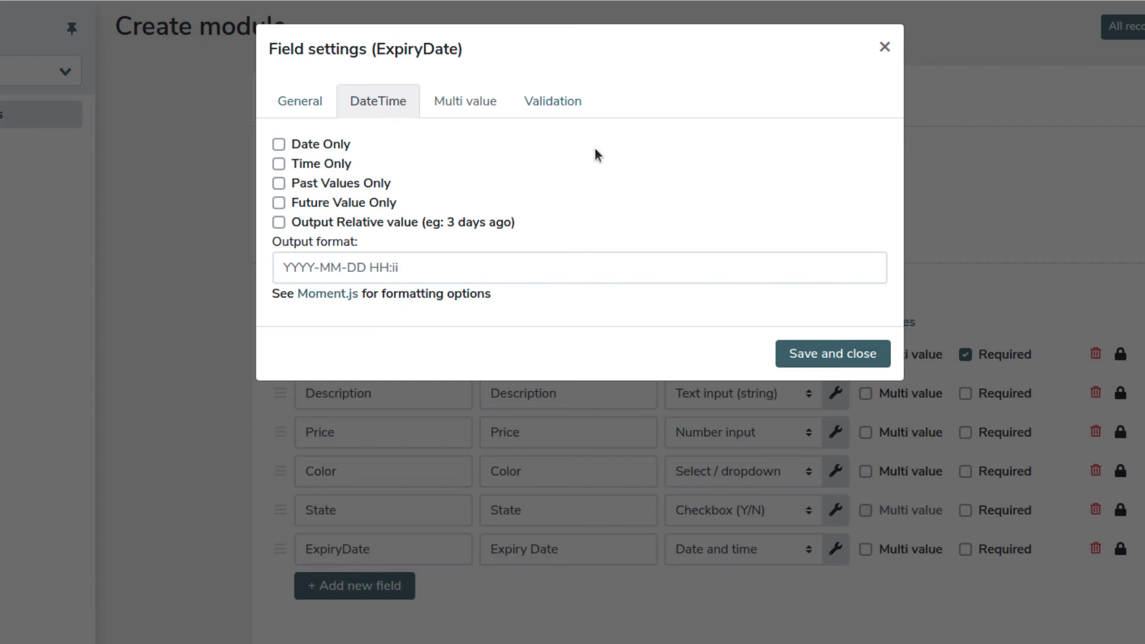
left_click(847, 361)
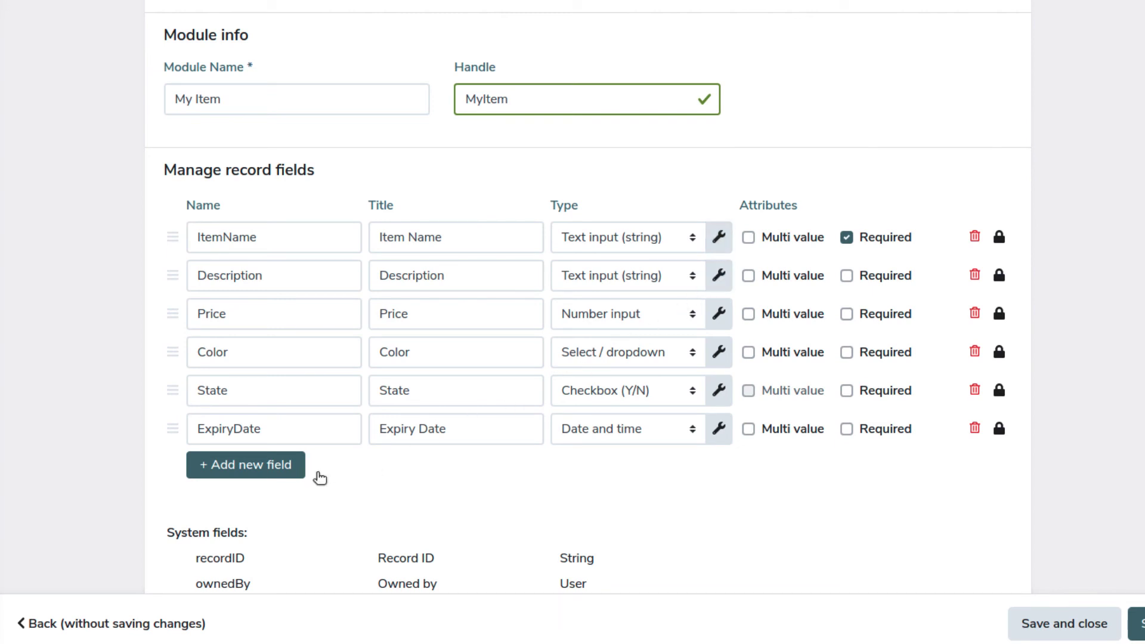
Step: Create a field named and titled Discount with the Number input type
left_click(288, 471)
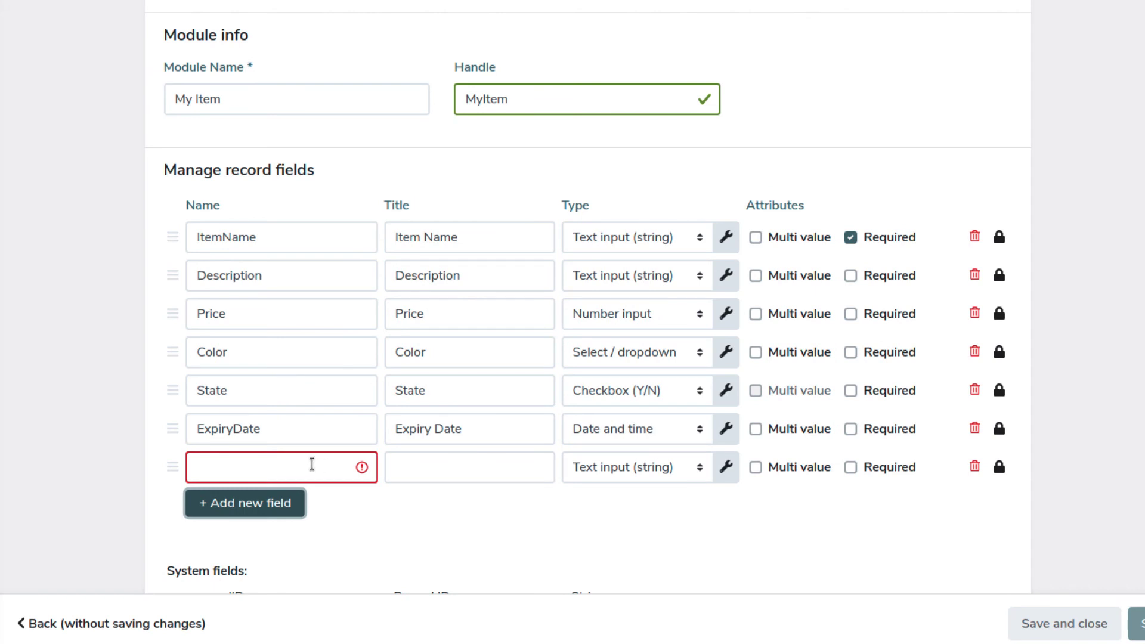
left_click(336, 468)
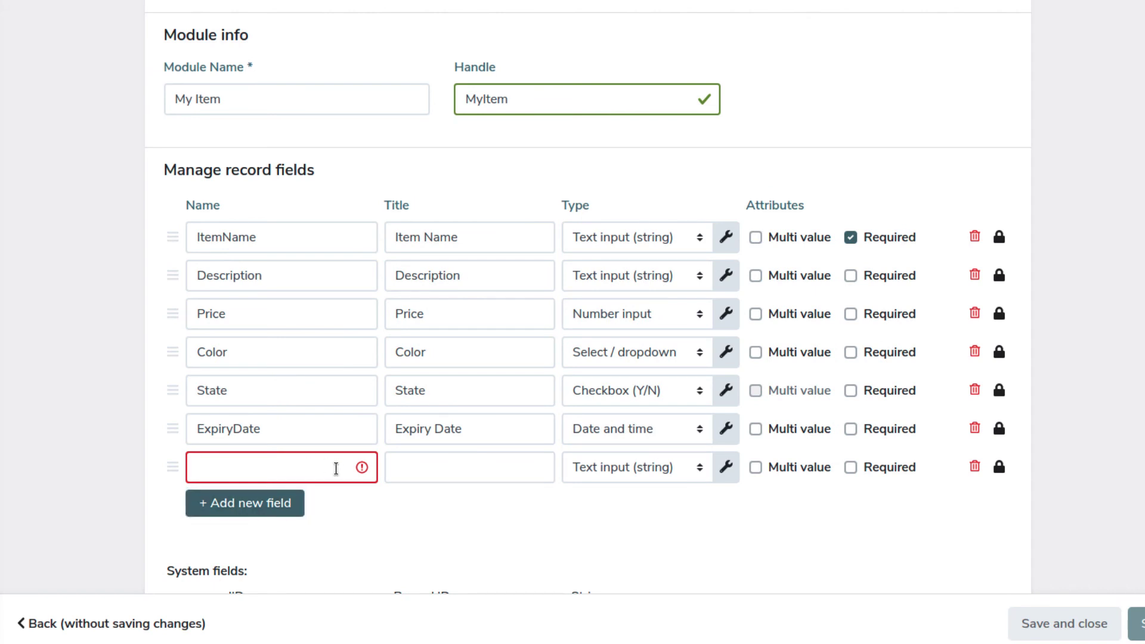
type("Discount")
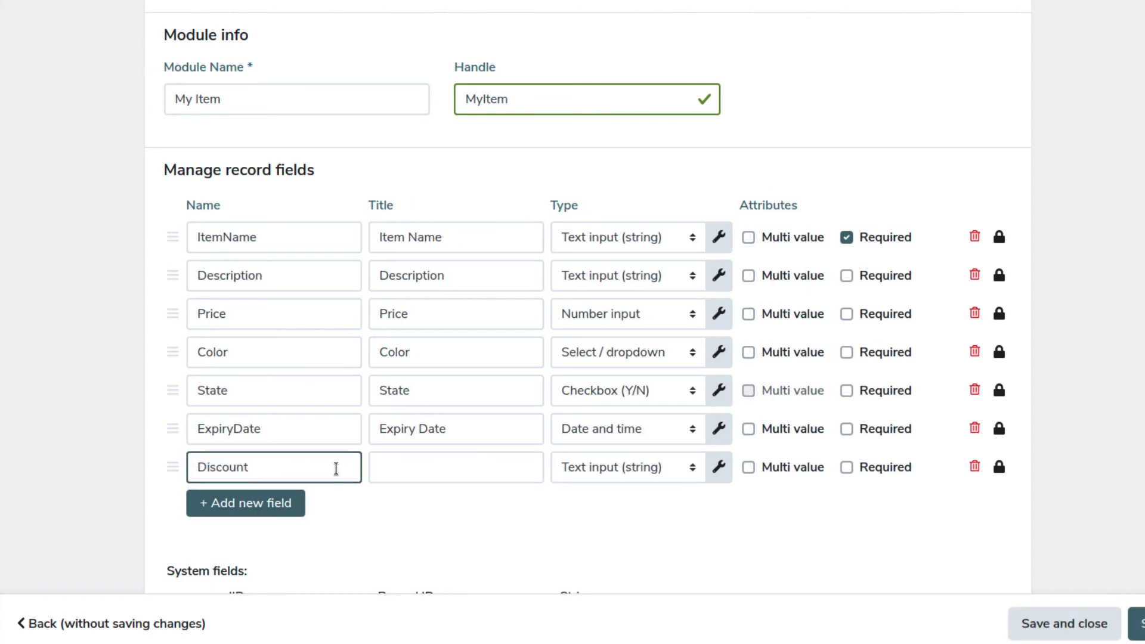
left_click(493, 473)
type("Discount")
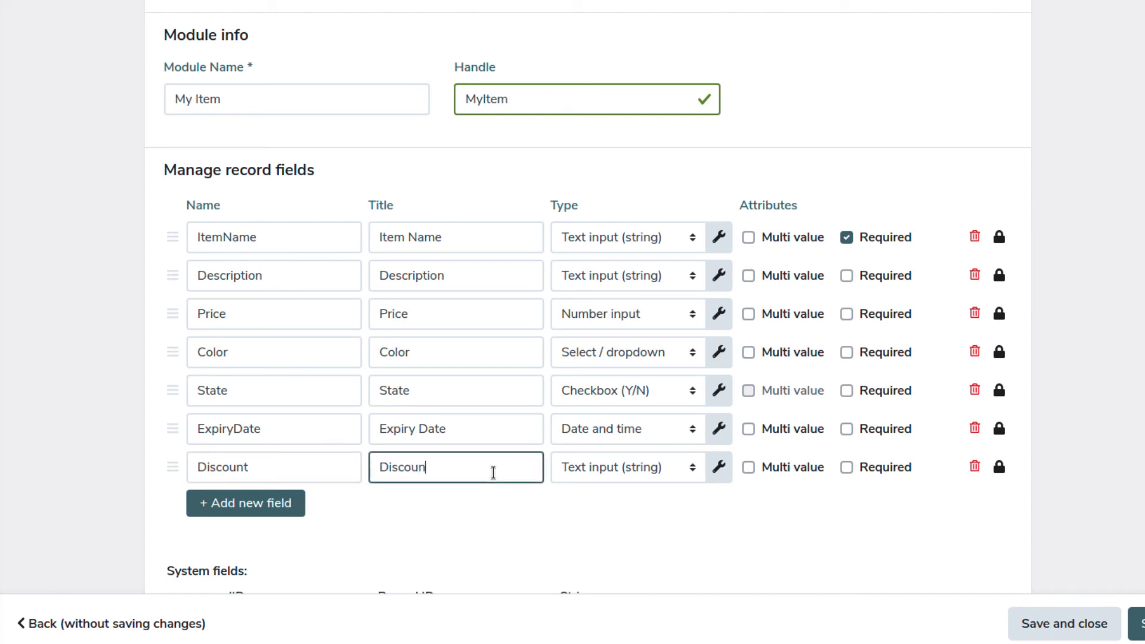
left_click(687, 470)
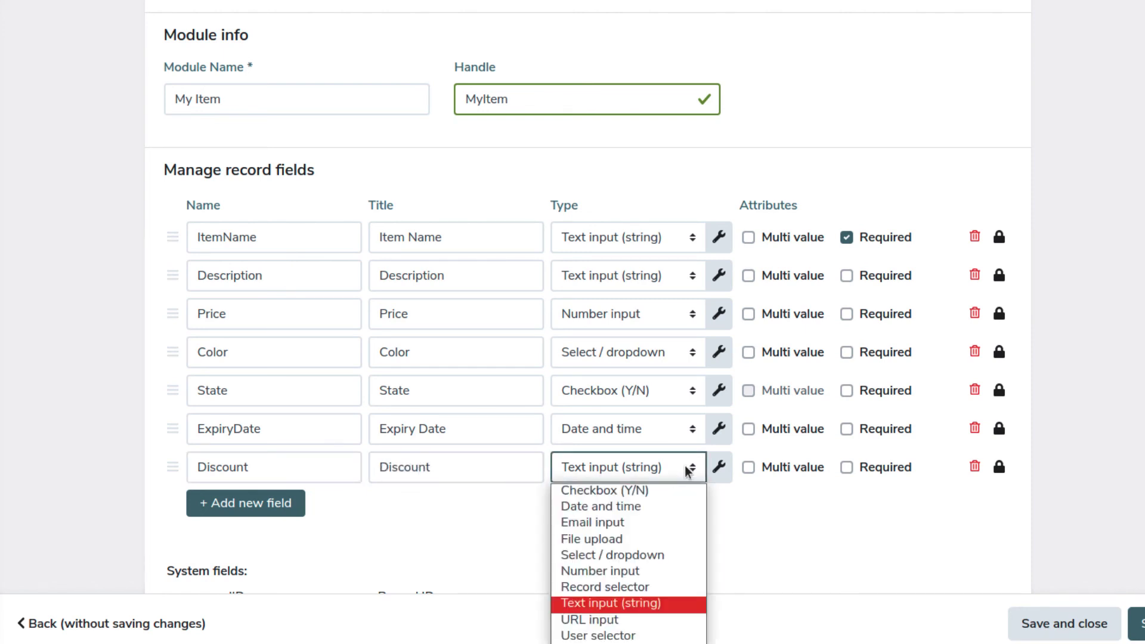
left_click(674, 570)
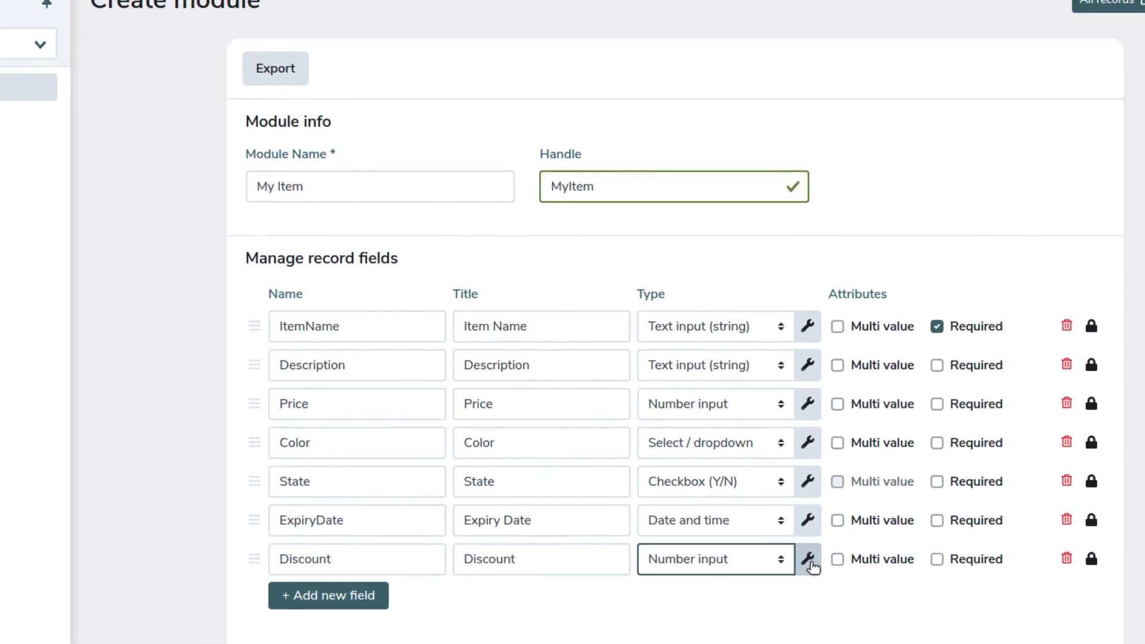
Step: Give the Discount field a % suffix on its Number tab
left_click(719, 467)
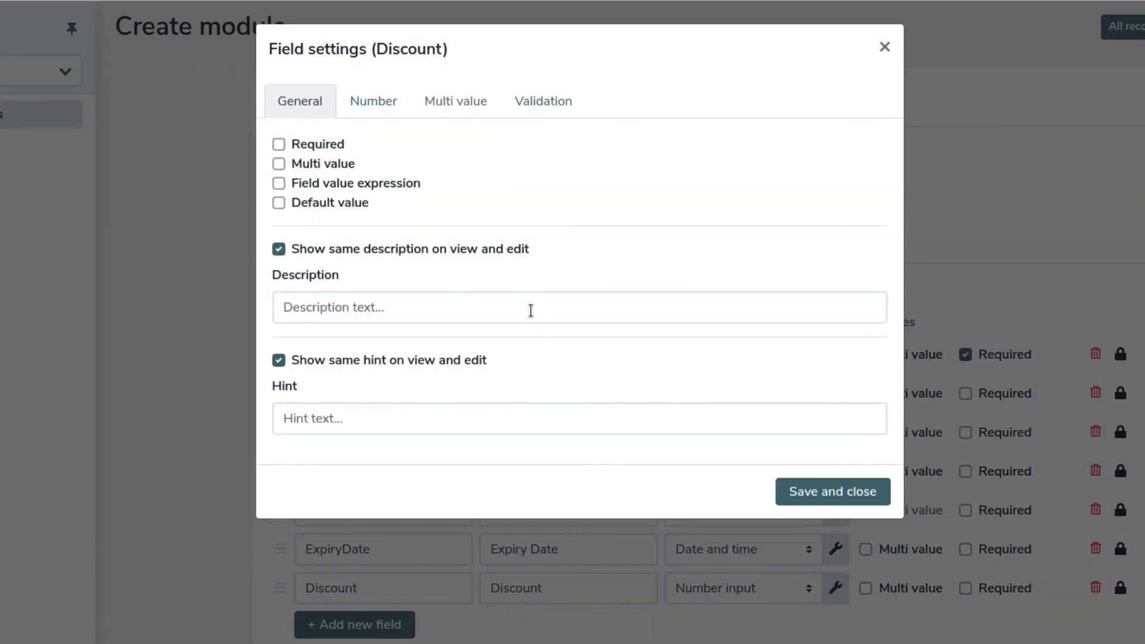
left_click(394, 106)
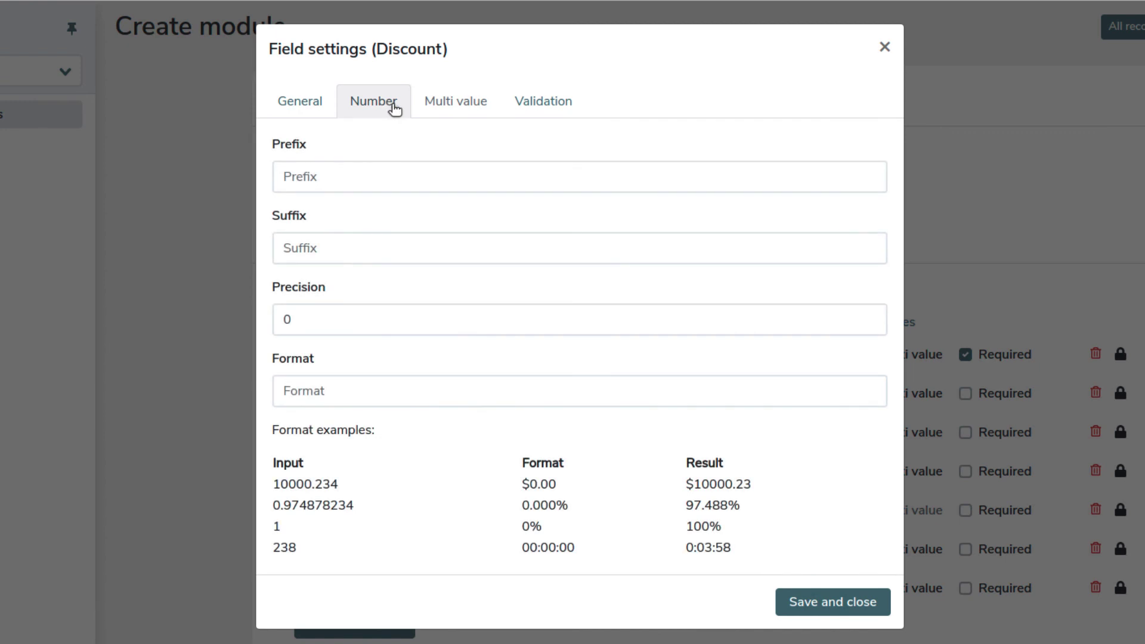
left_click(437, 246)
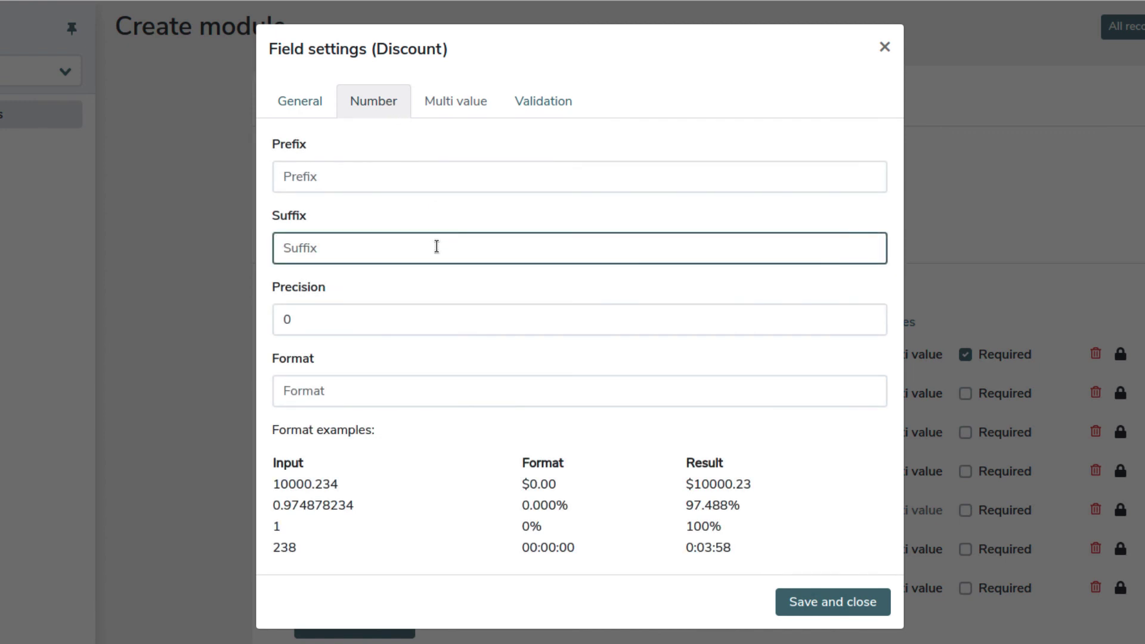
type("%")
Step: Enable a default value of 0 for Discount and save its settings
left_click(308, 103)
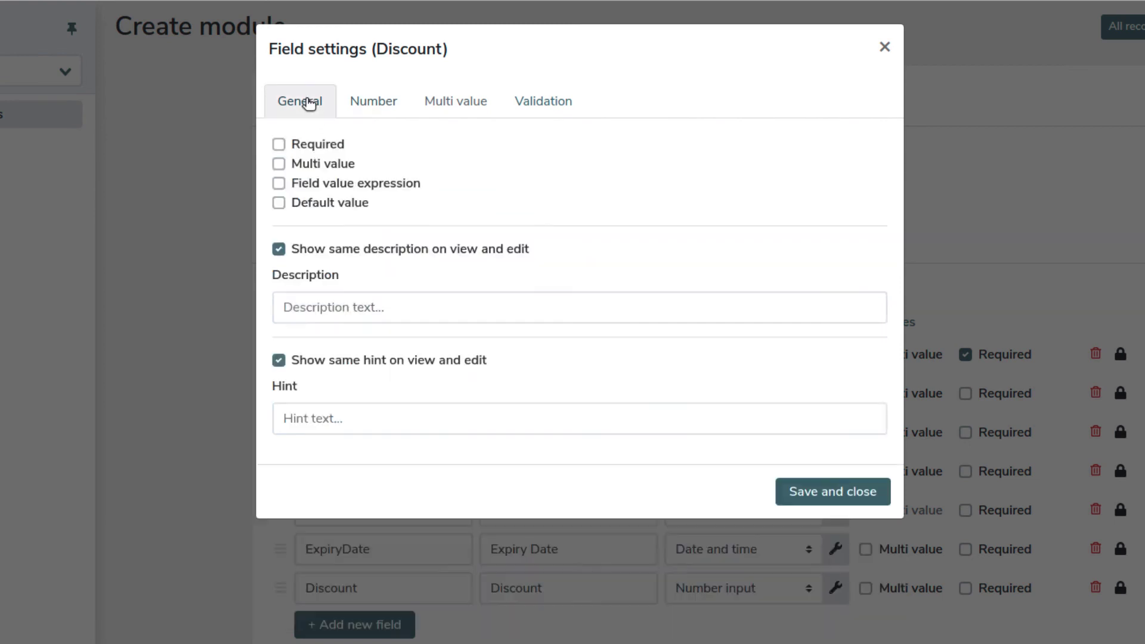
left_click(280, 202)
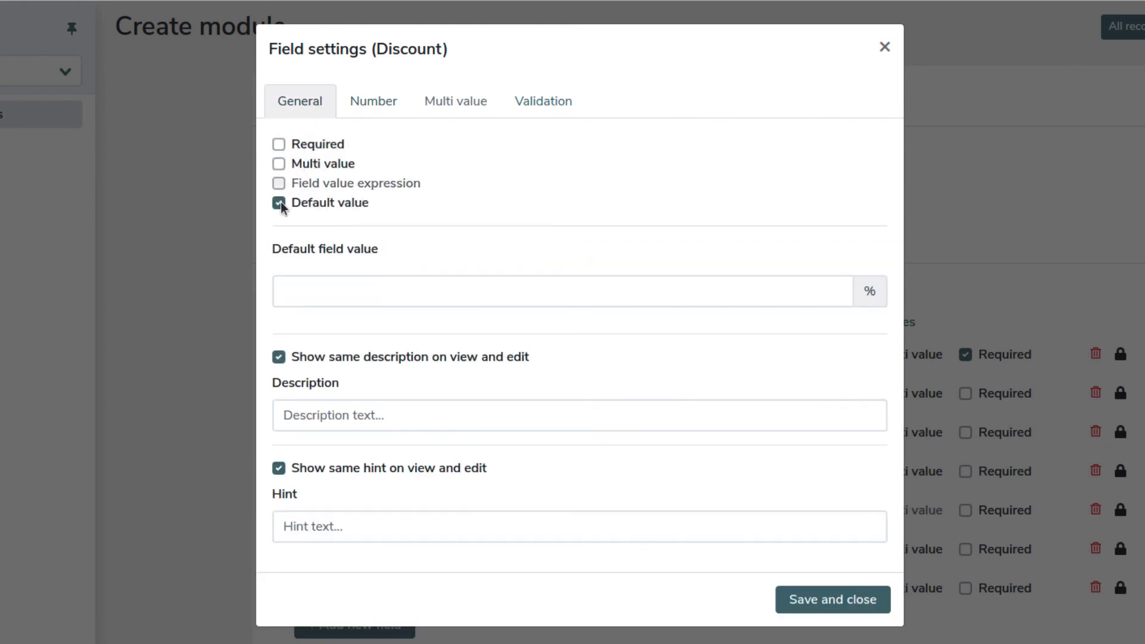
left_click(392, 288)
type("0")
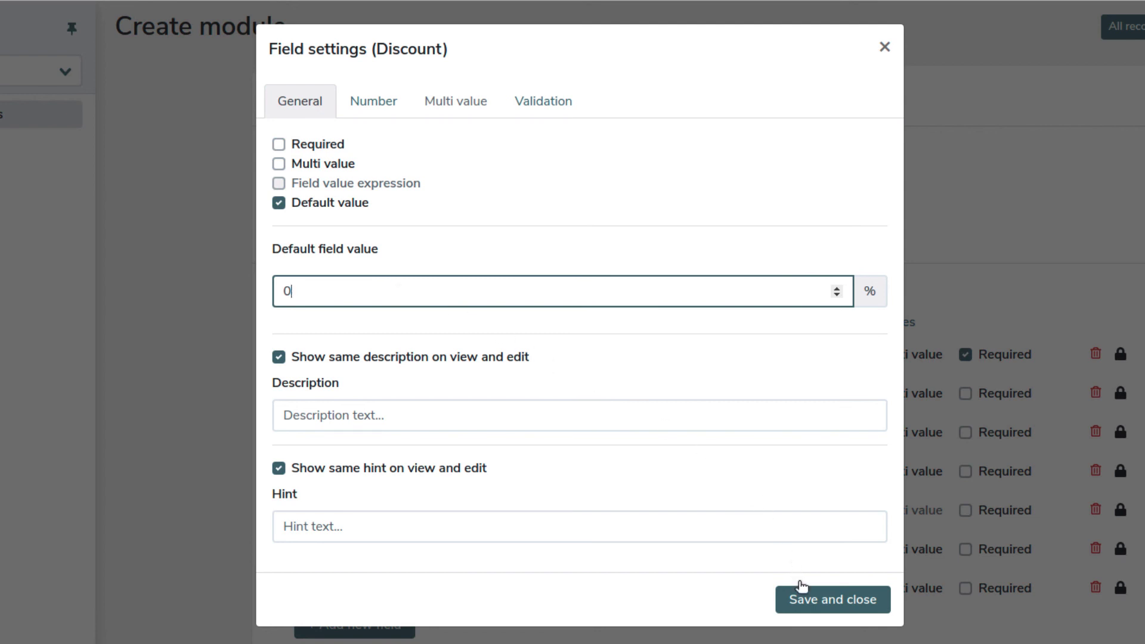
left_click(803, 601)
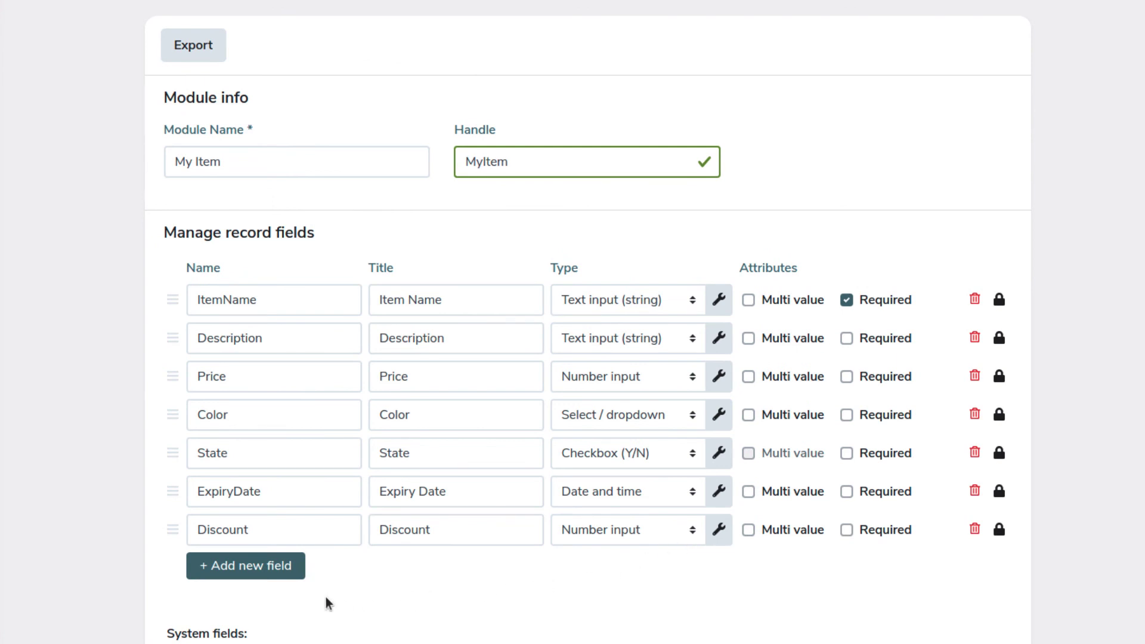
Step: Create field PriceWithDiscount titled 'Price With Discount' with the Number input type
left_click(272, 567)
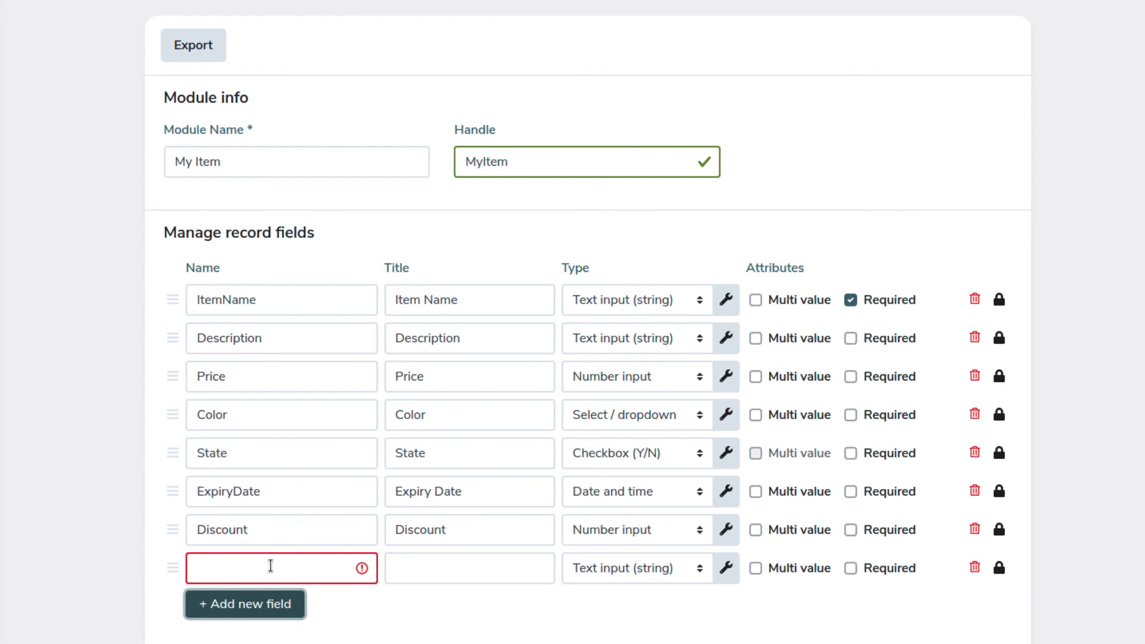
left_click(320, 567)
type("PriceWithDiscount")
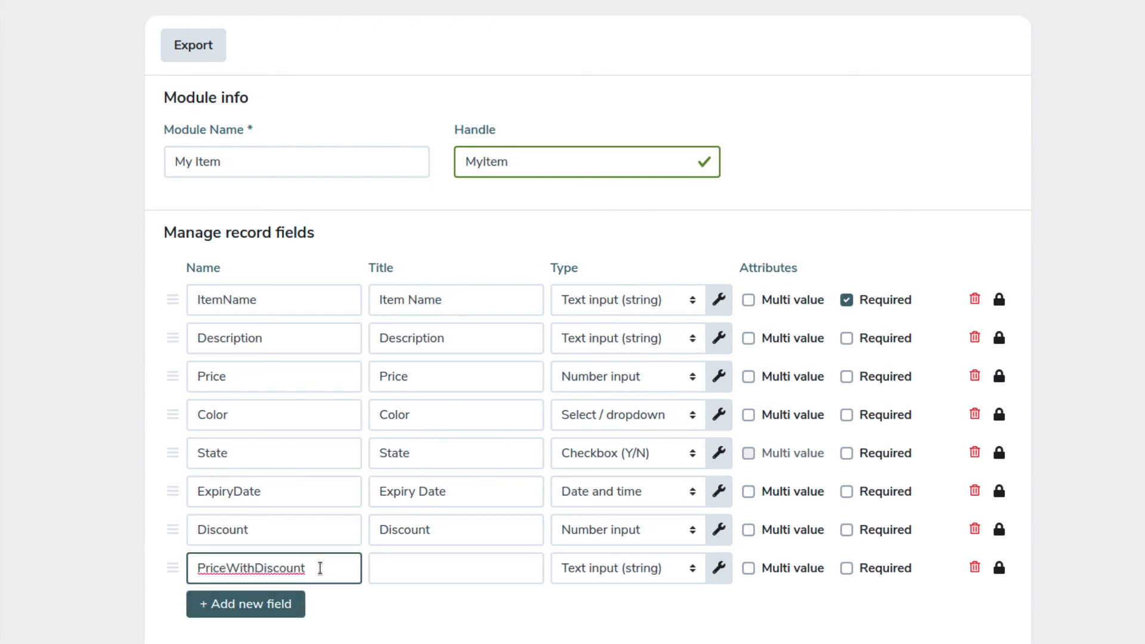
left_click(498, 572)
type("Price With Discount")
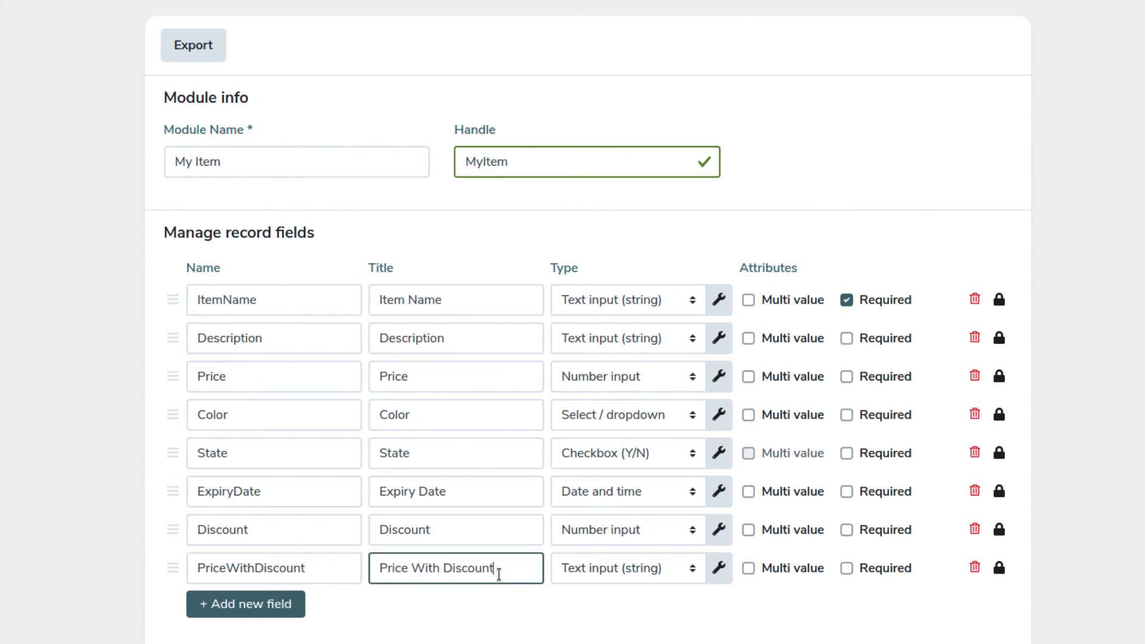
left_click(691, 581)
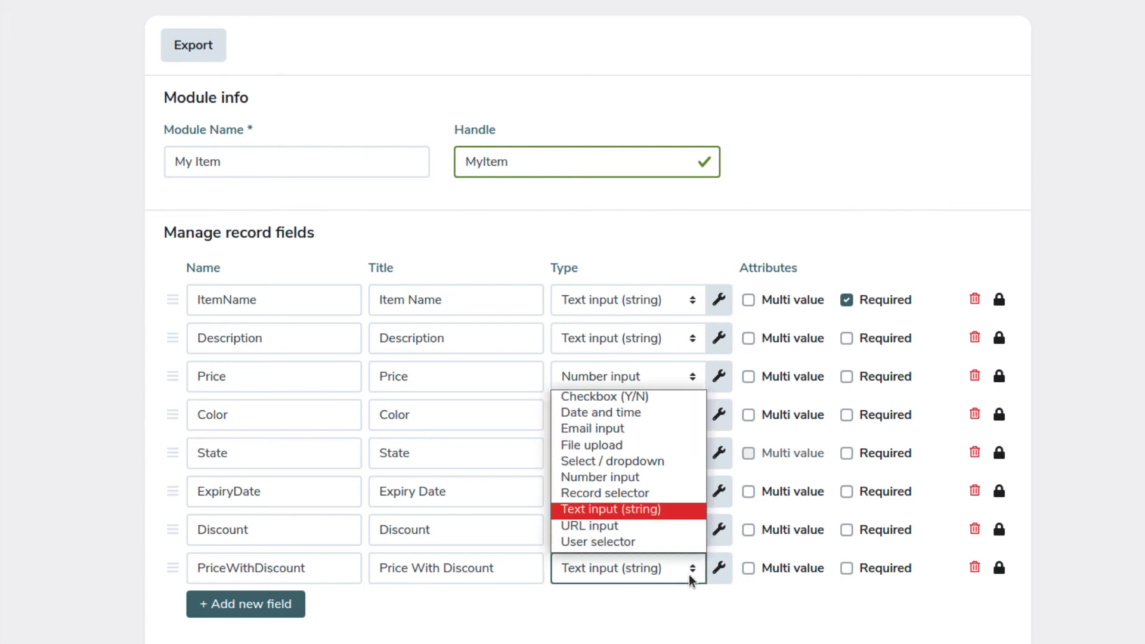
left_click(668, 480)
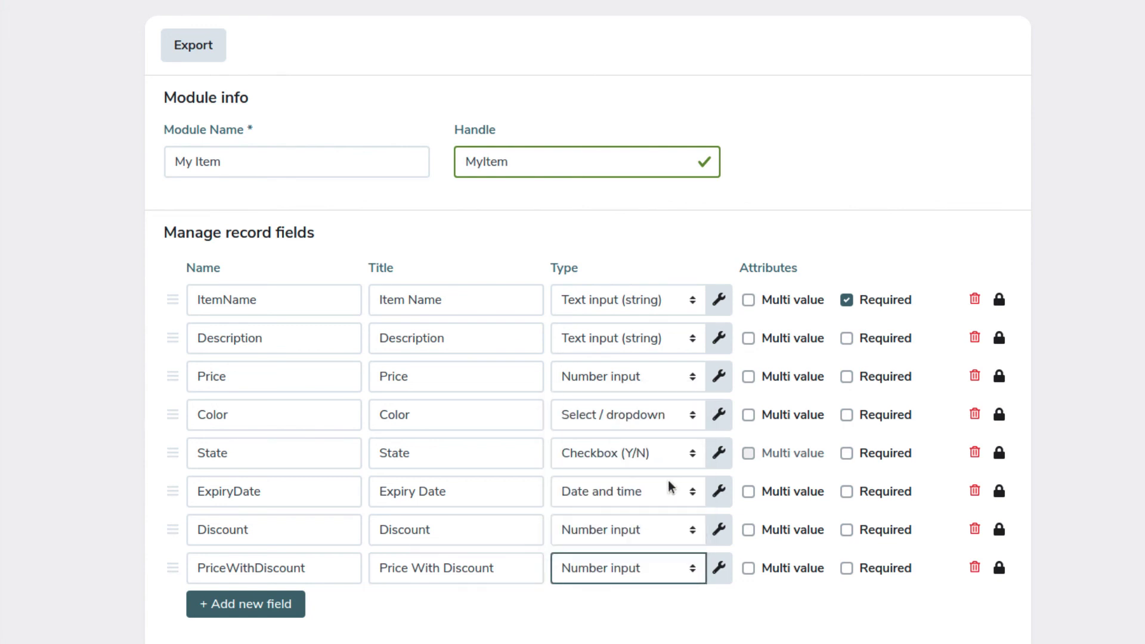
Step: Enable a Field value expression on PriceWithDiscount: Price * ( 1 - Discount / 100 )
left_click(720, 569)
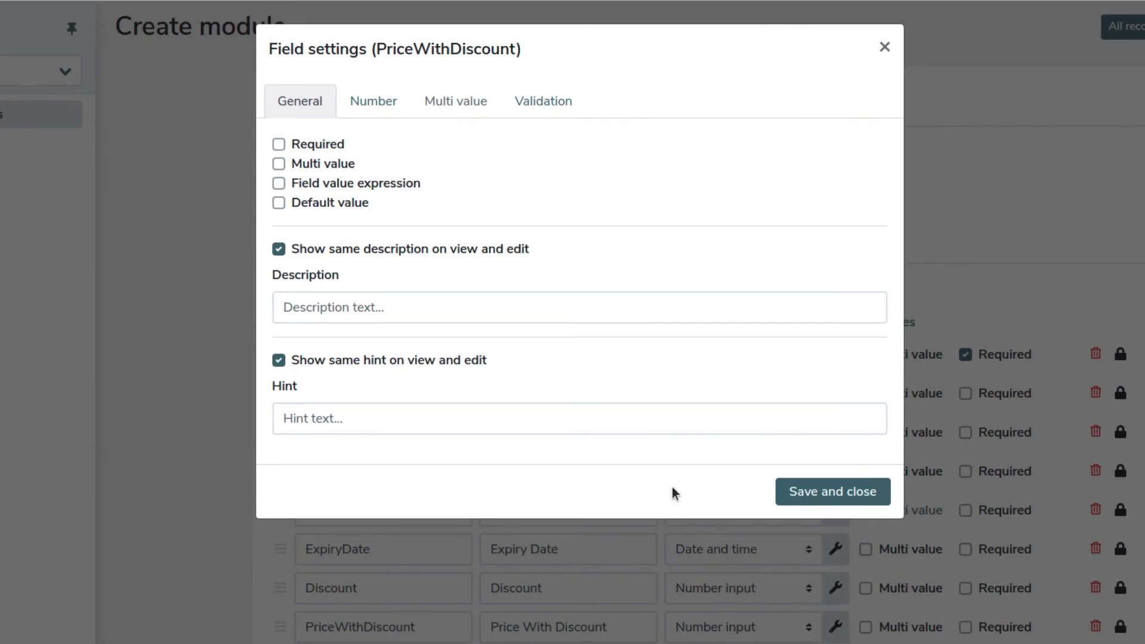
left_click(279, 184)
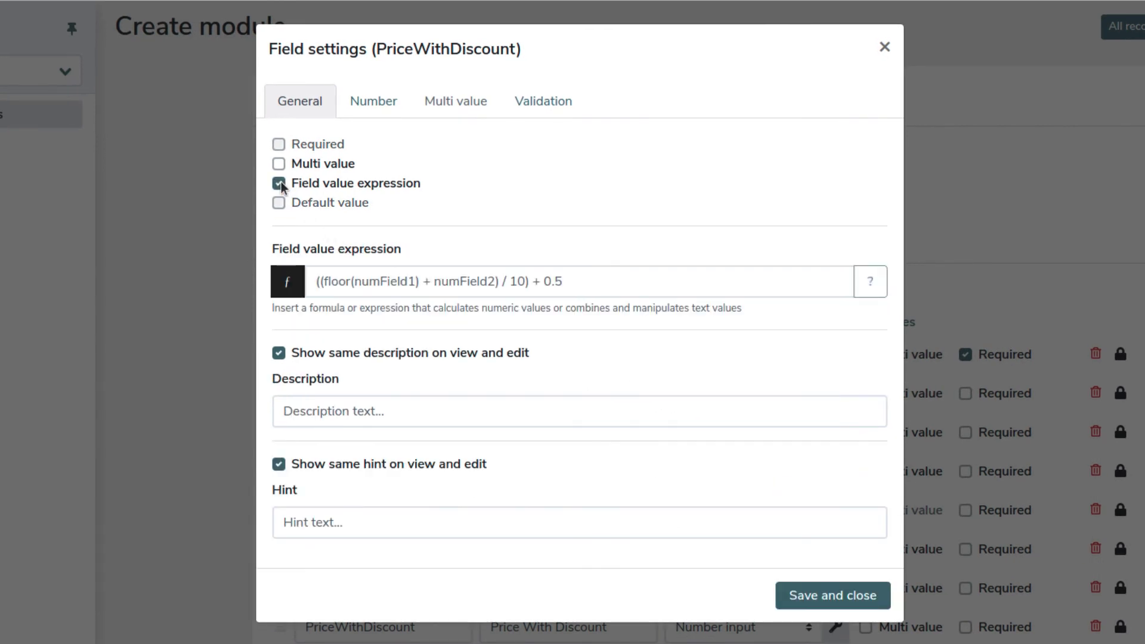
left_click(601, 281)
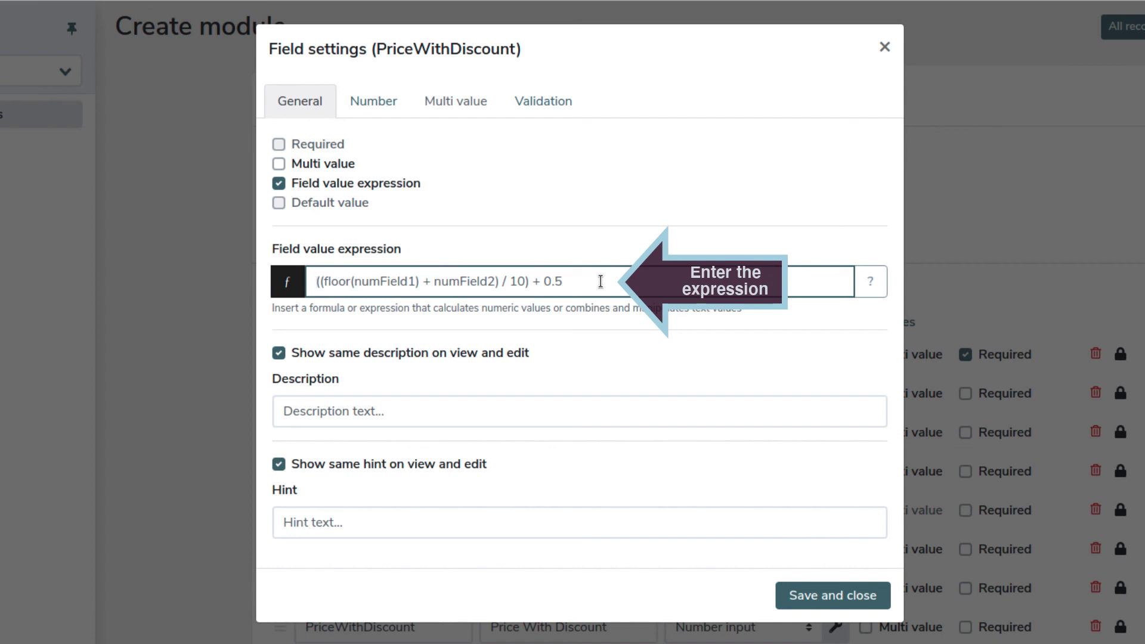
type("Price * ( 1 - Dis")
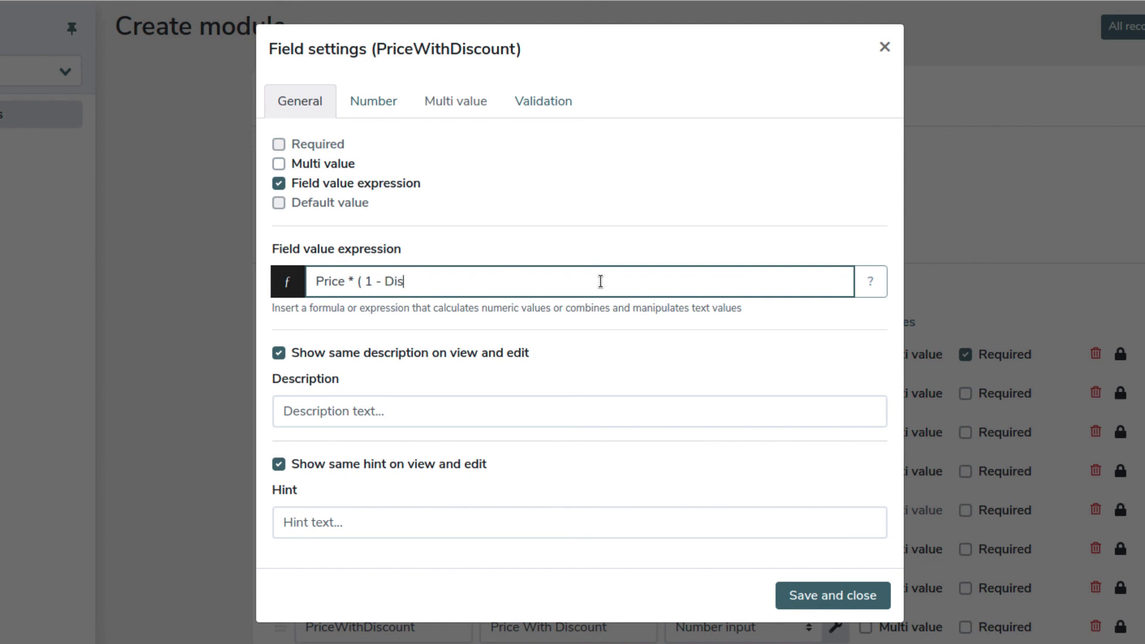
type("count / 100 )")
Step: Keep the PriceWithDiscount field settings and save the My Item module to the Modules list
left_click(832, 595)
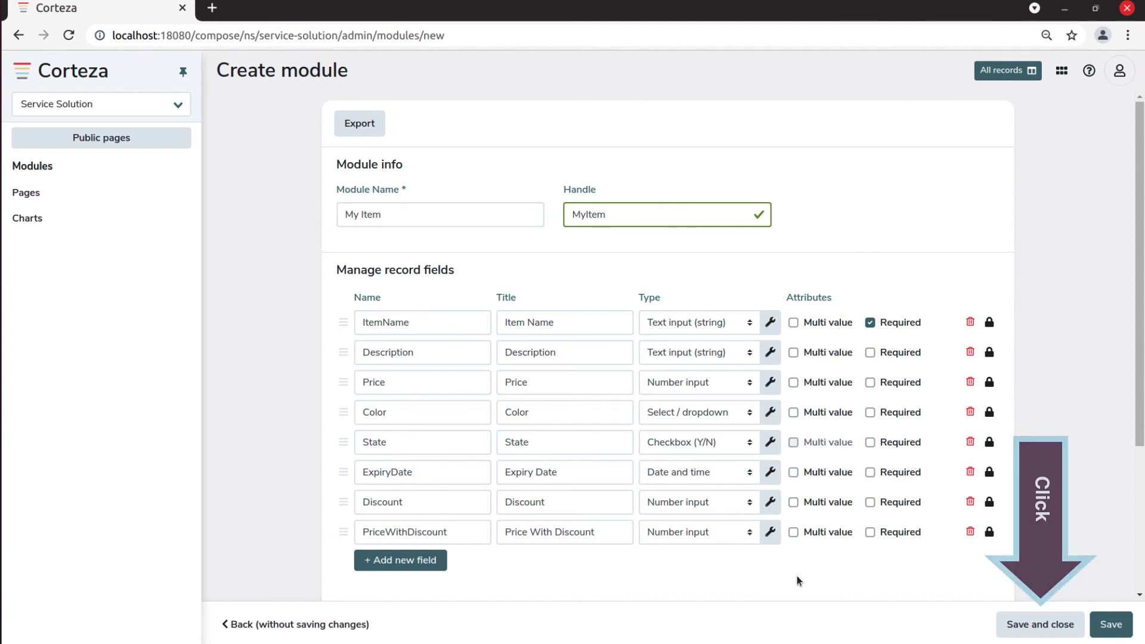
left_click(1040, 624)
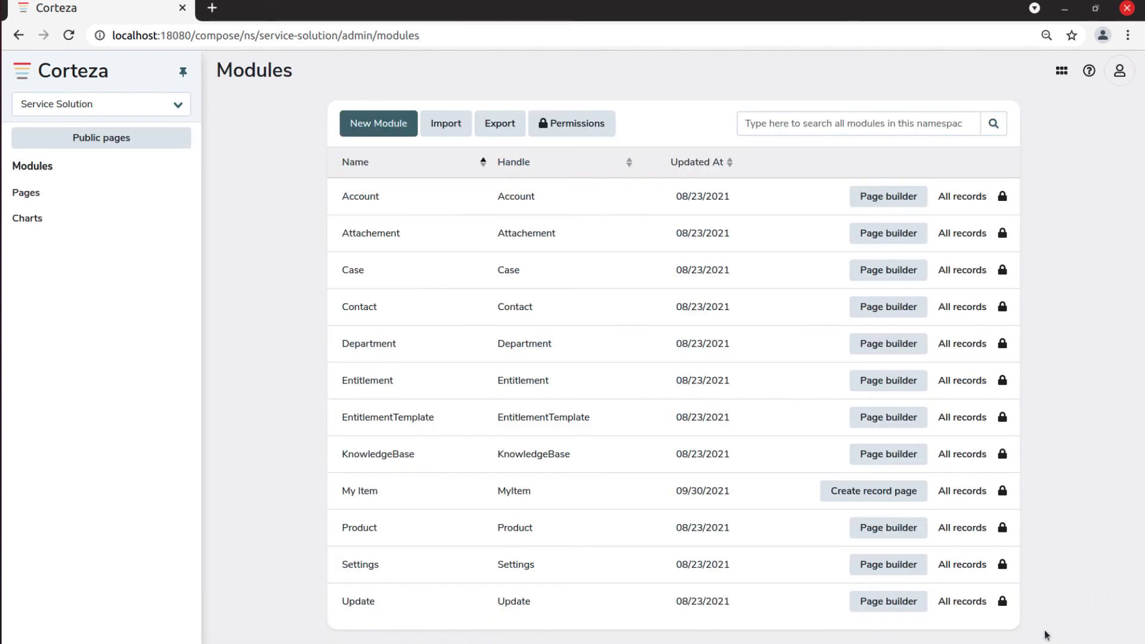